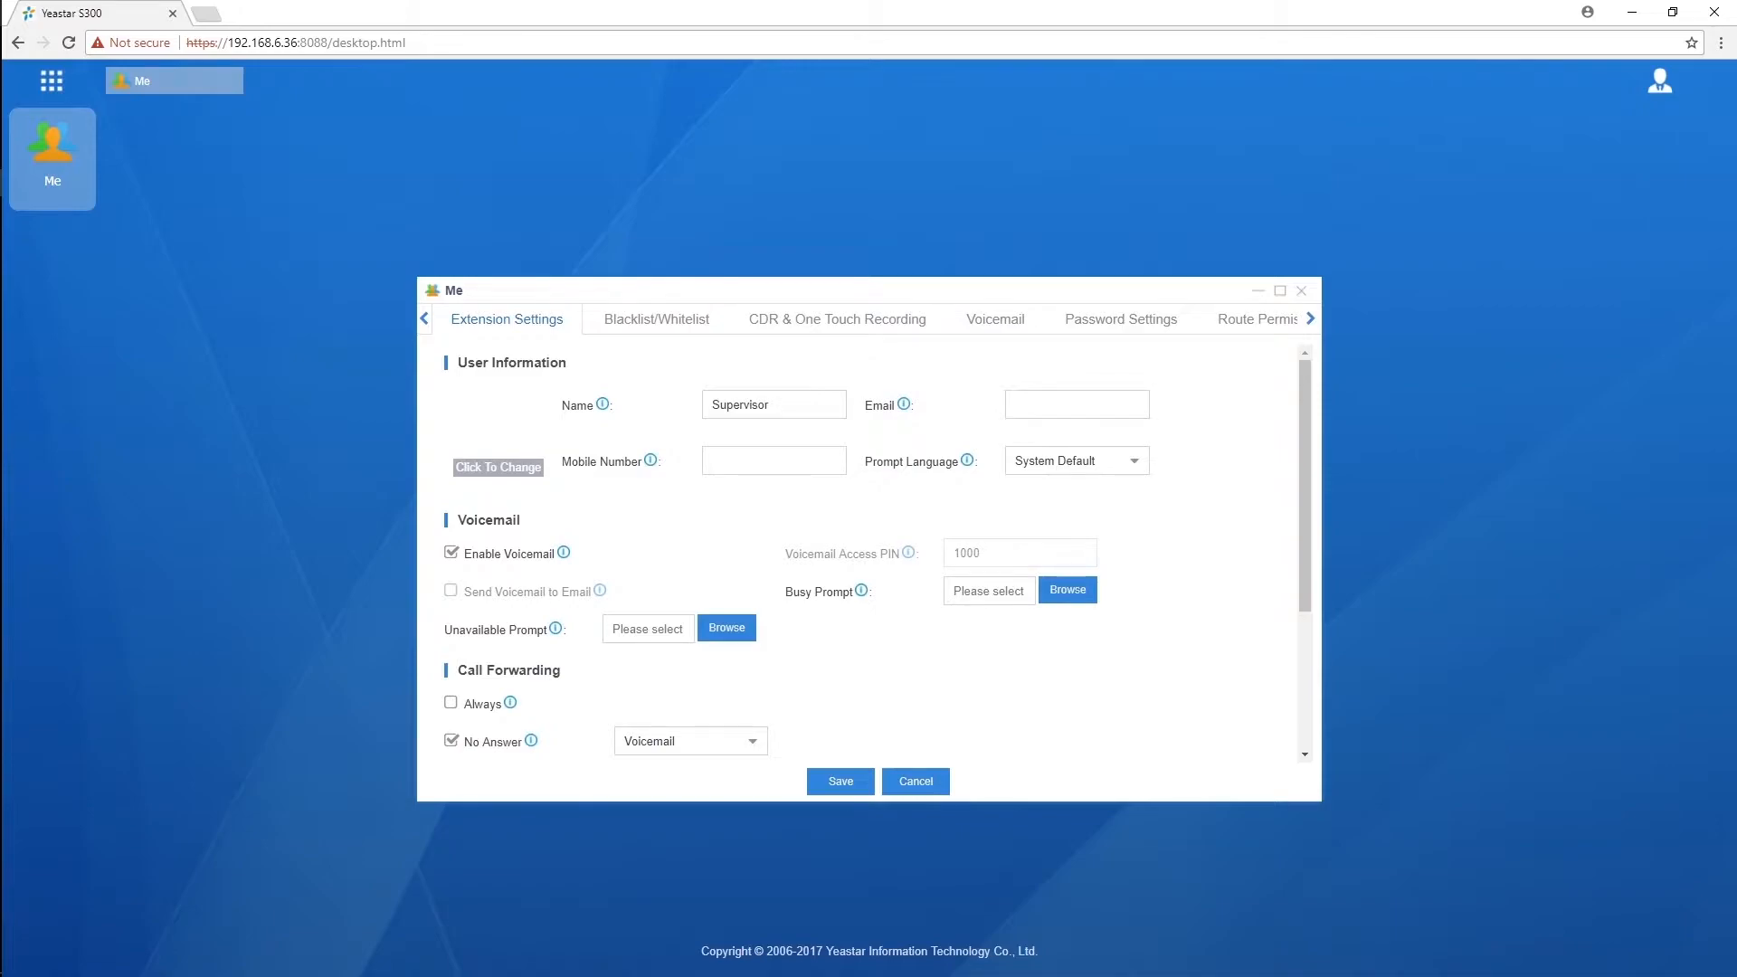
Step: Browse the CDR & One Touch Recording and Voicemail tabs, close the Me portal, and open the account menu
left_click(837, 319)
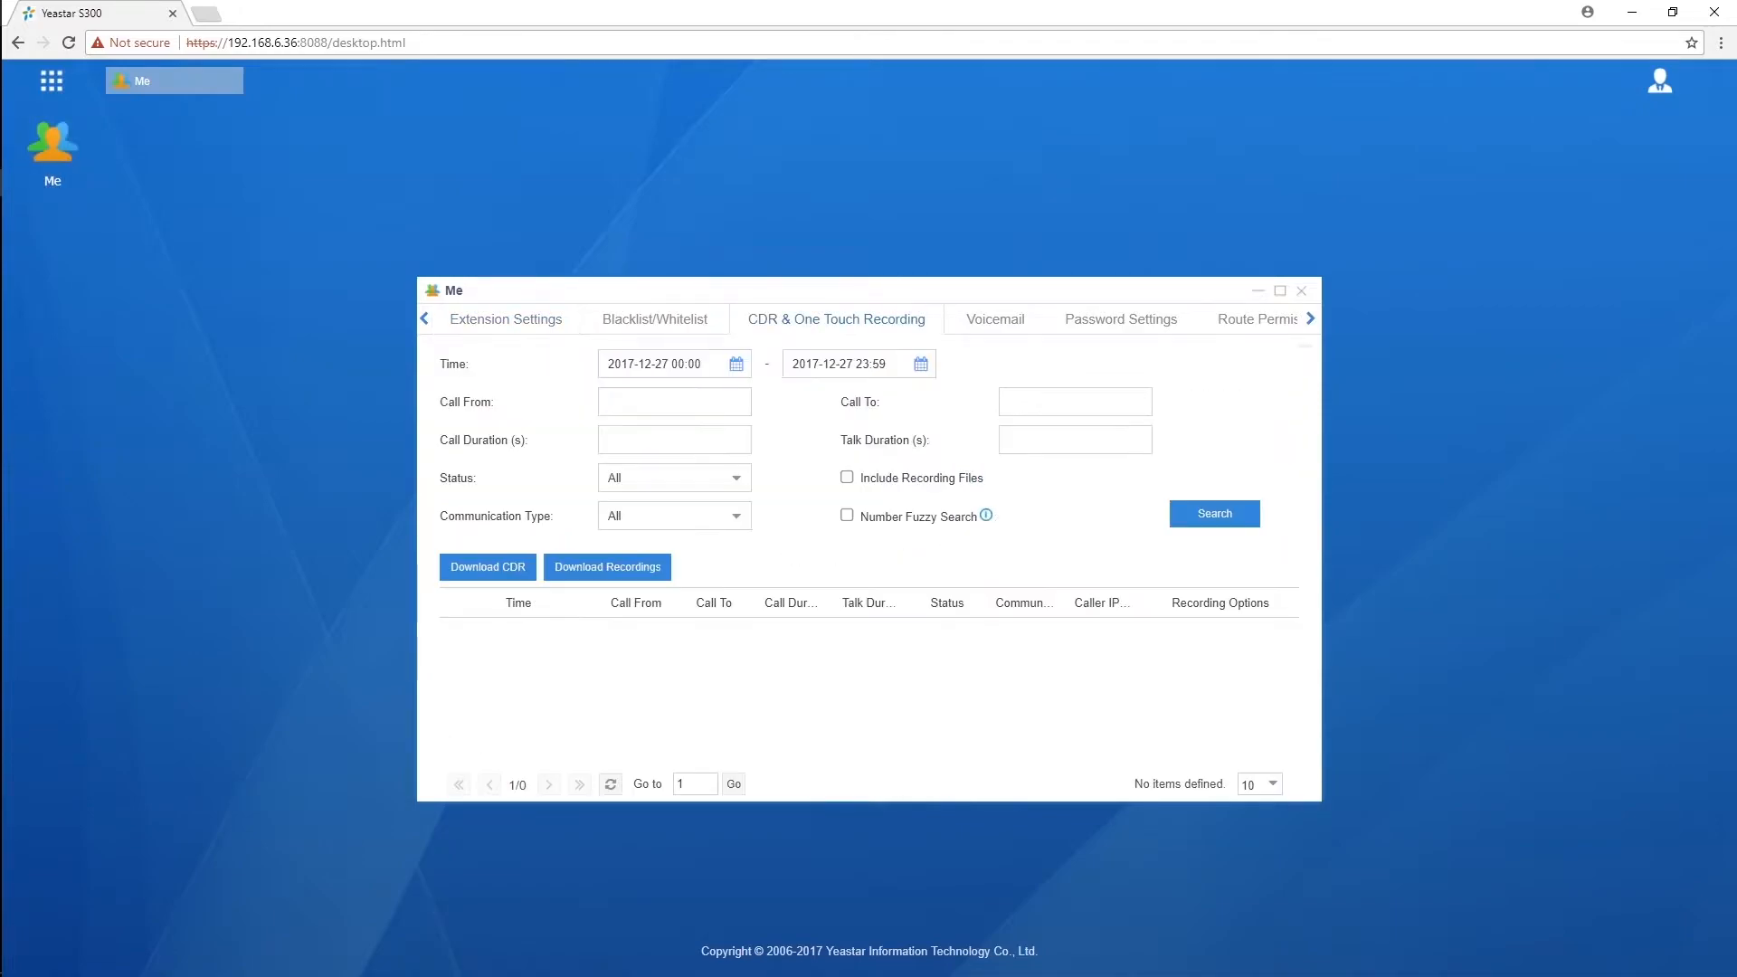
left_click(995, 319)
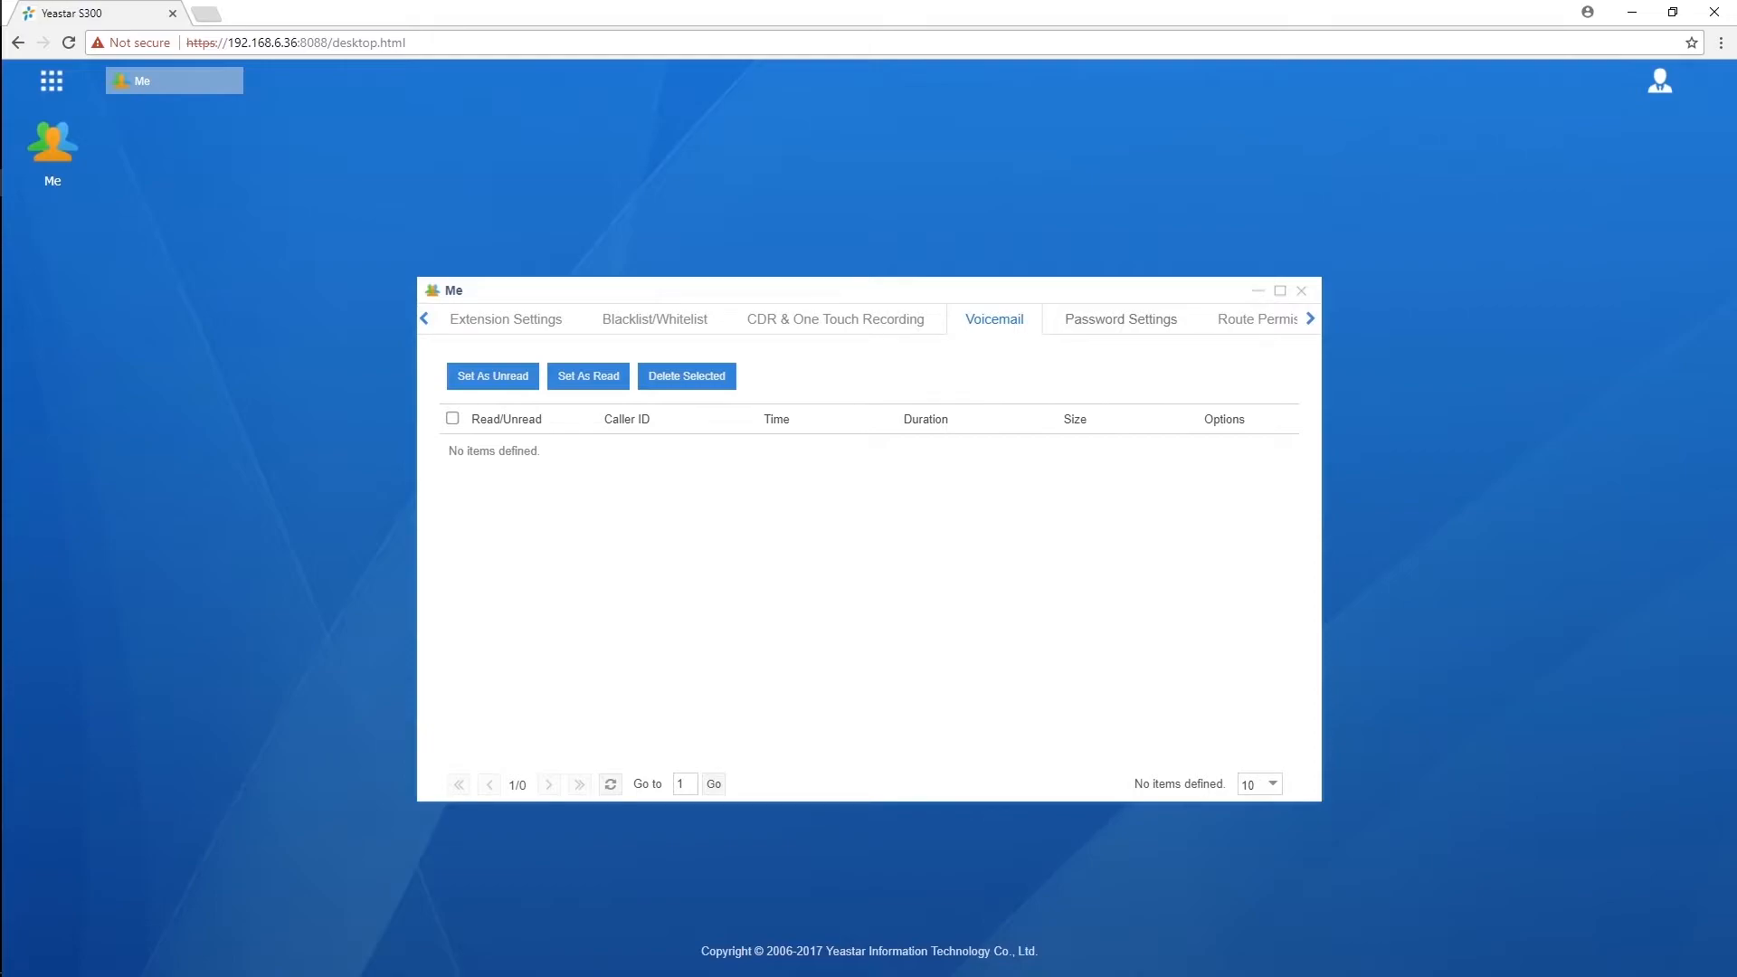
left_click(1310, 318)
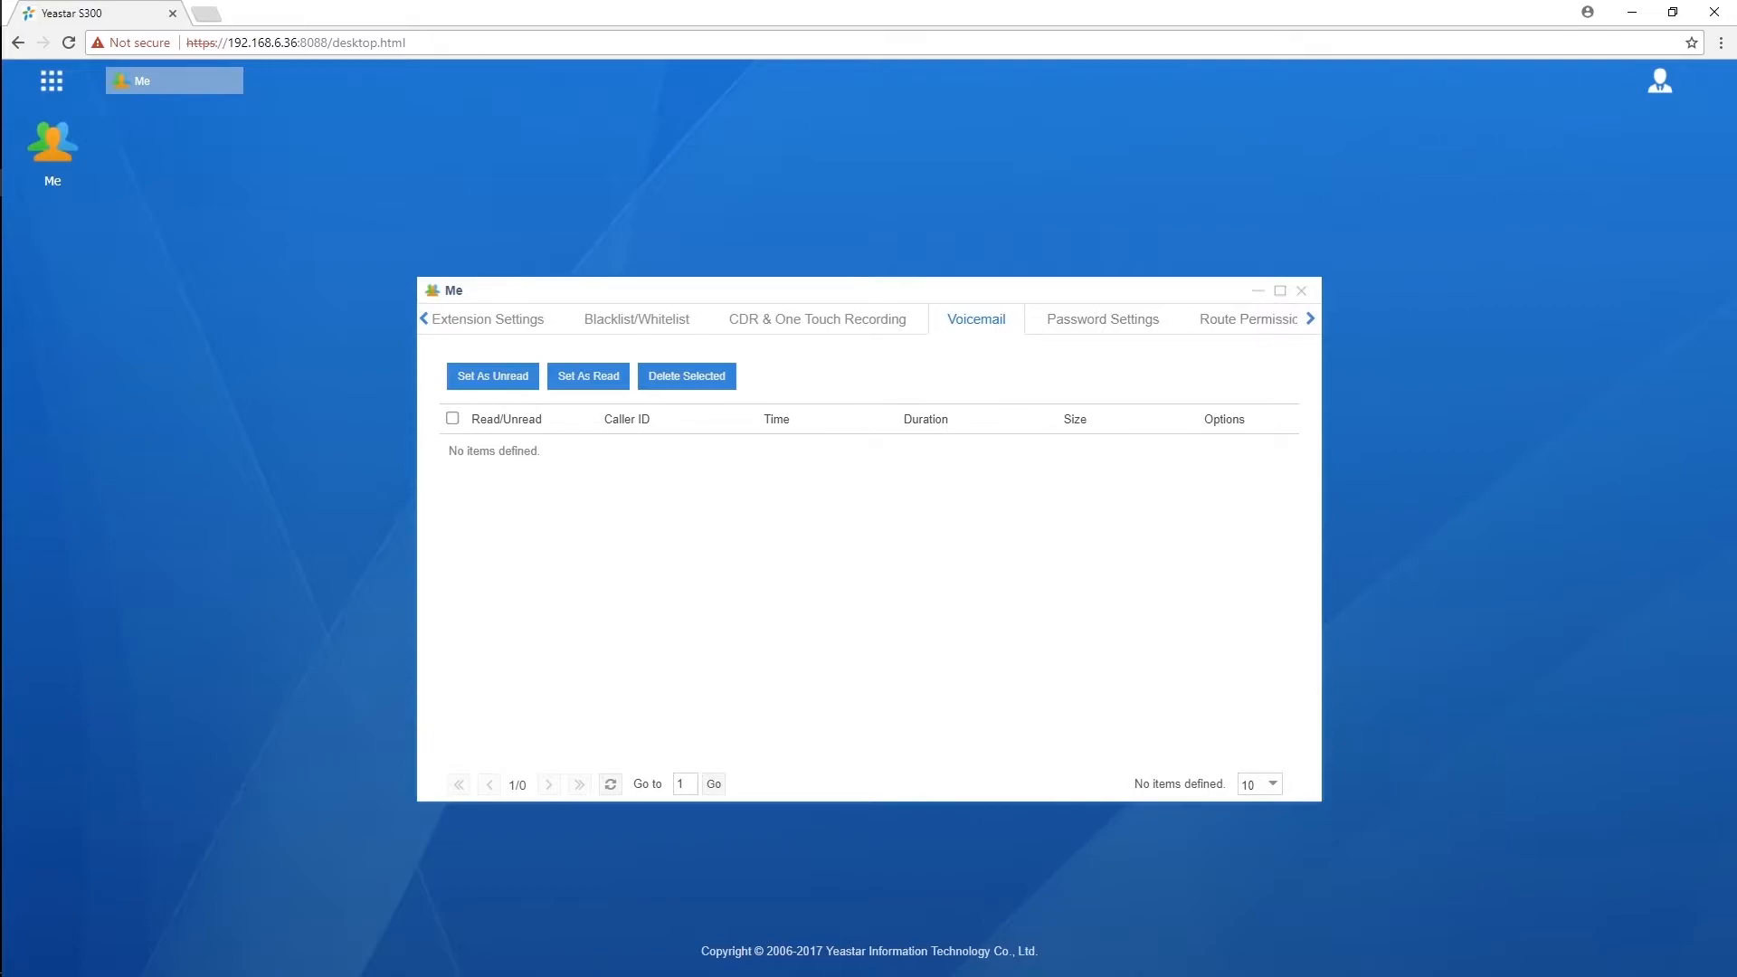
left_click(1309, 318)
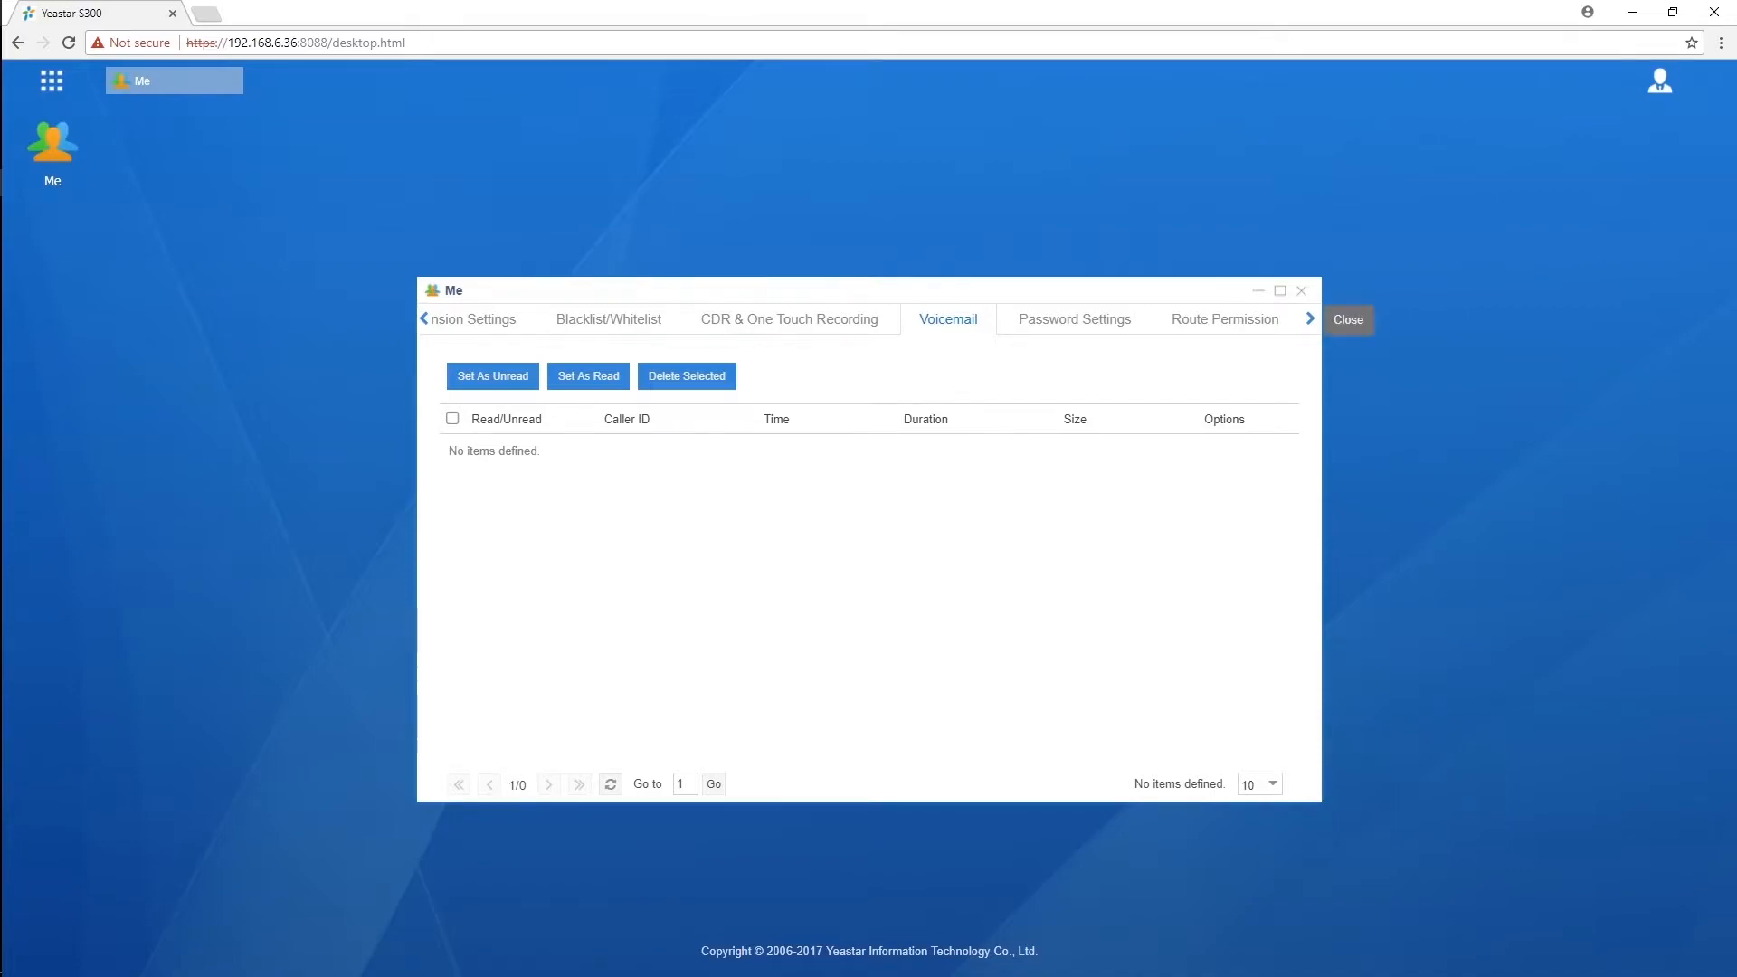
left_click(1300, 289)
left_click(1660, 81)
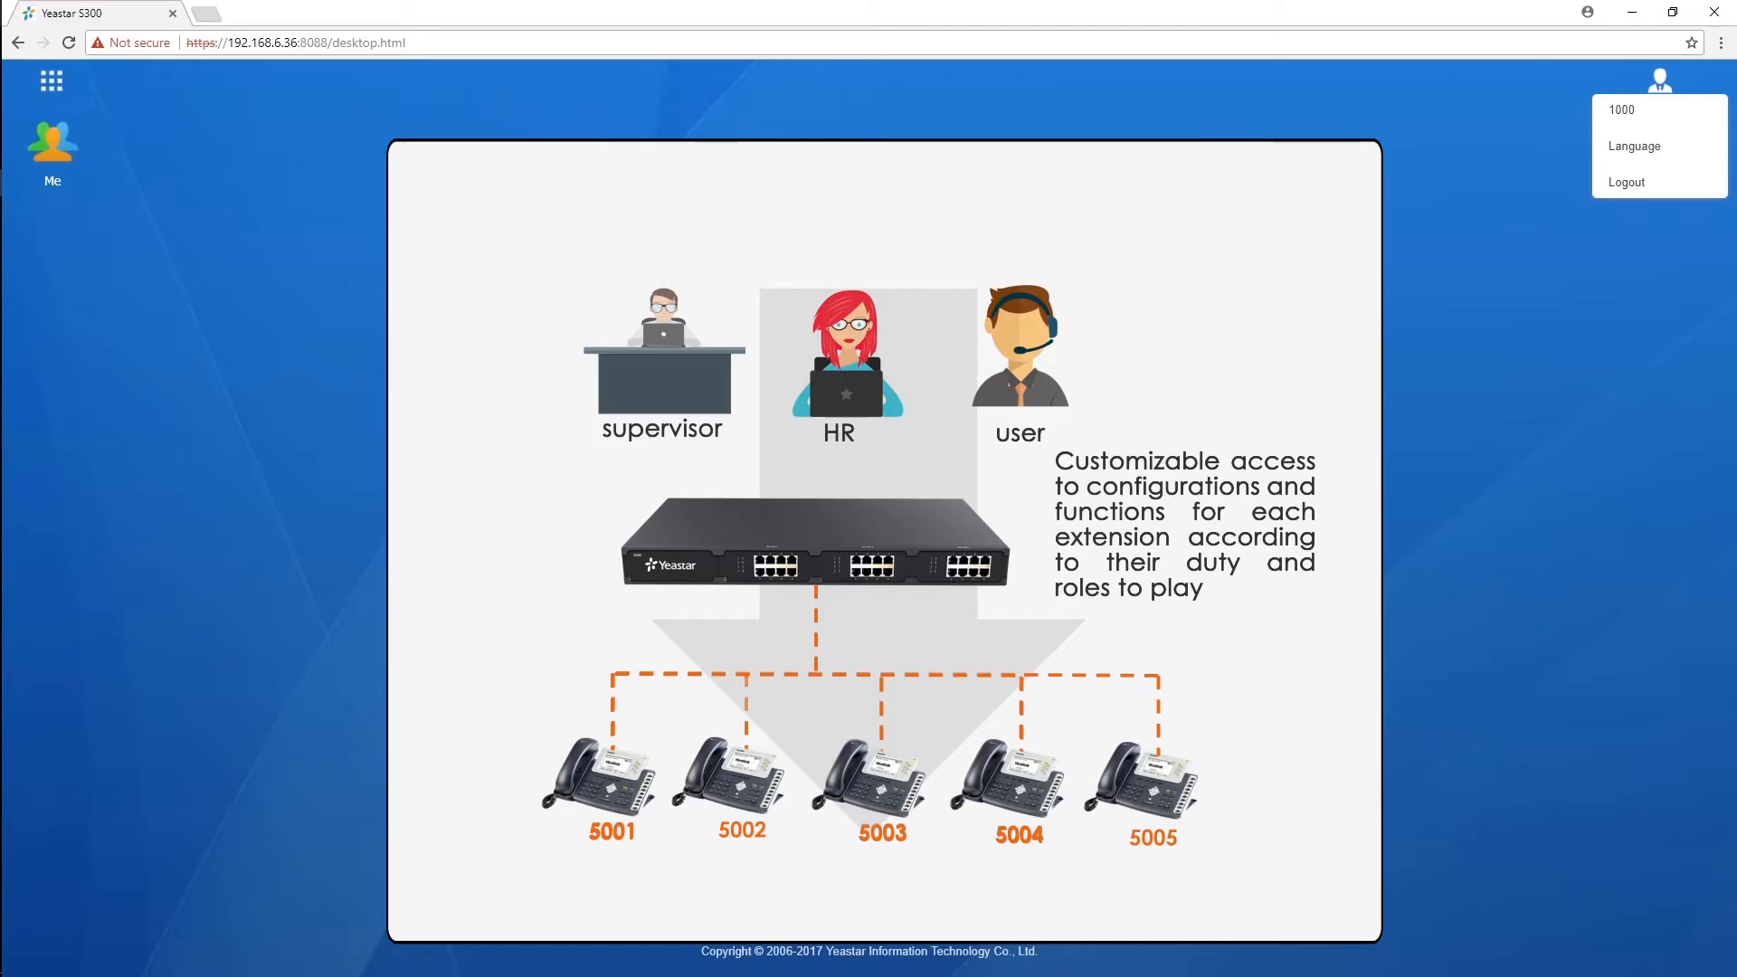
Step: Log out of the supervisor account and log back in as admin with the admin password
left_click(1626, 182)
left_click(832, 562)
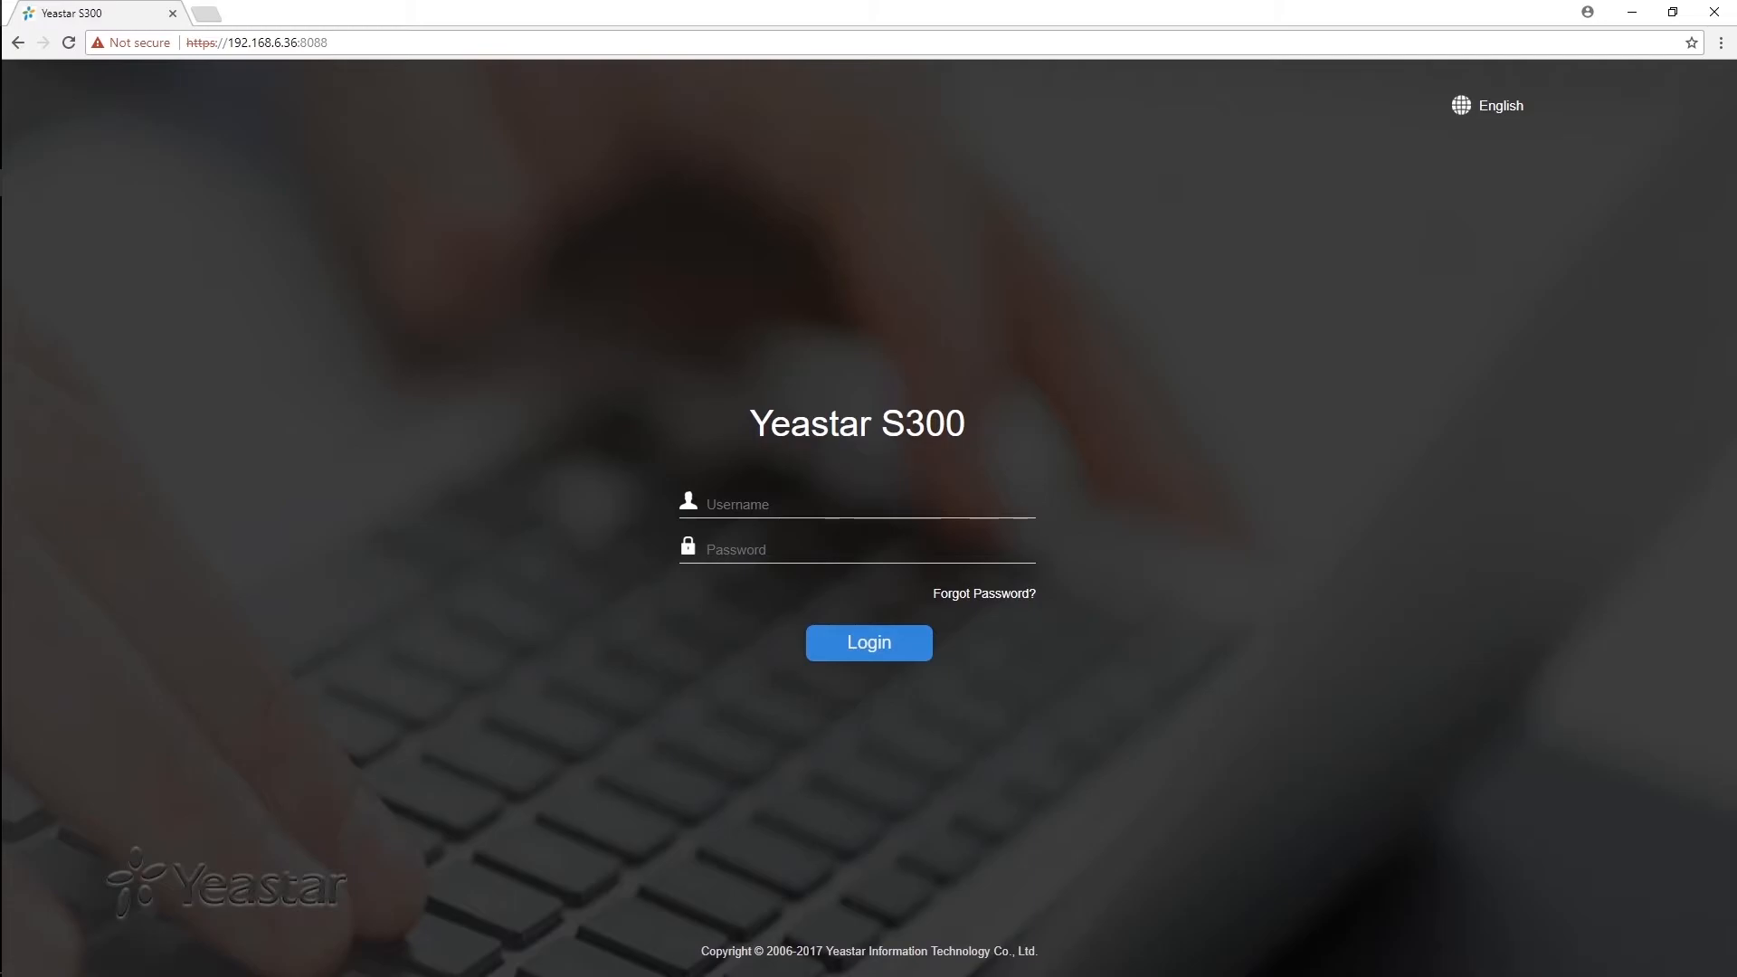
type("admin")
key("Tab")
type("••••••••")
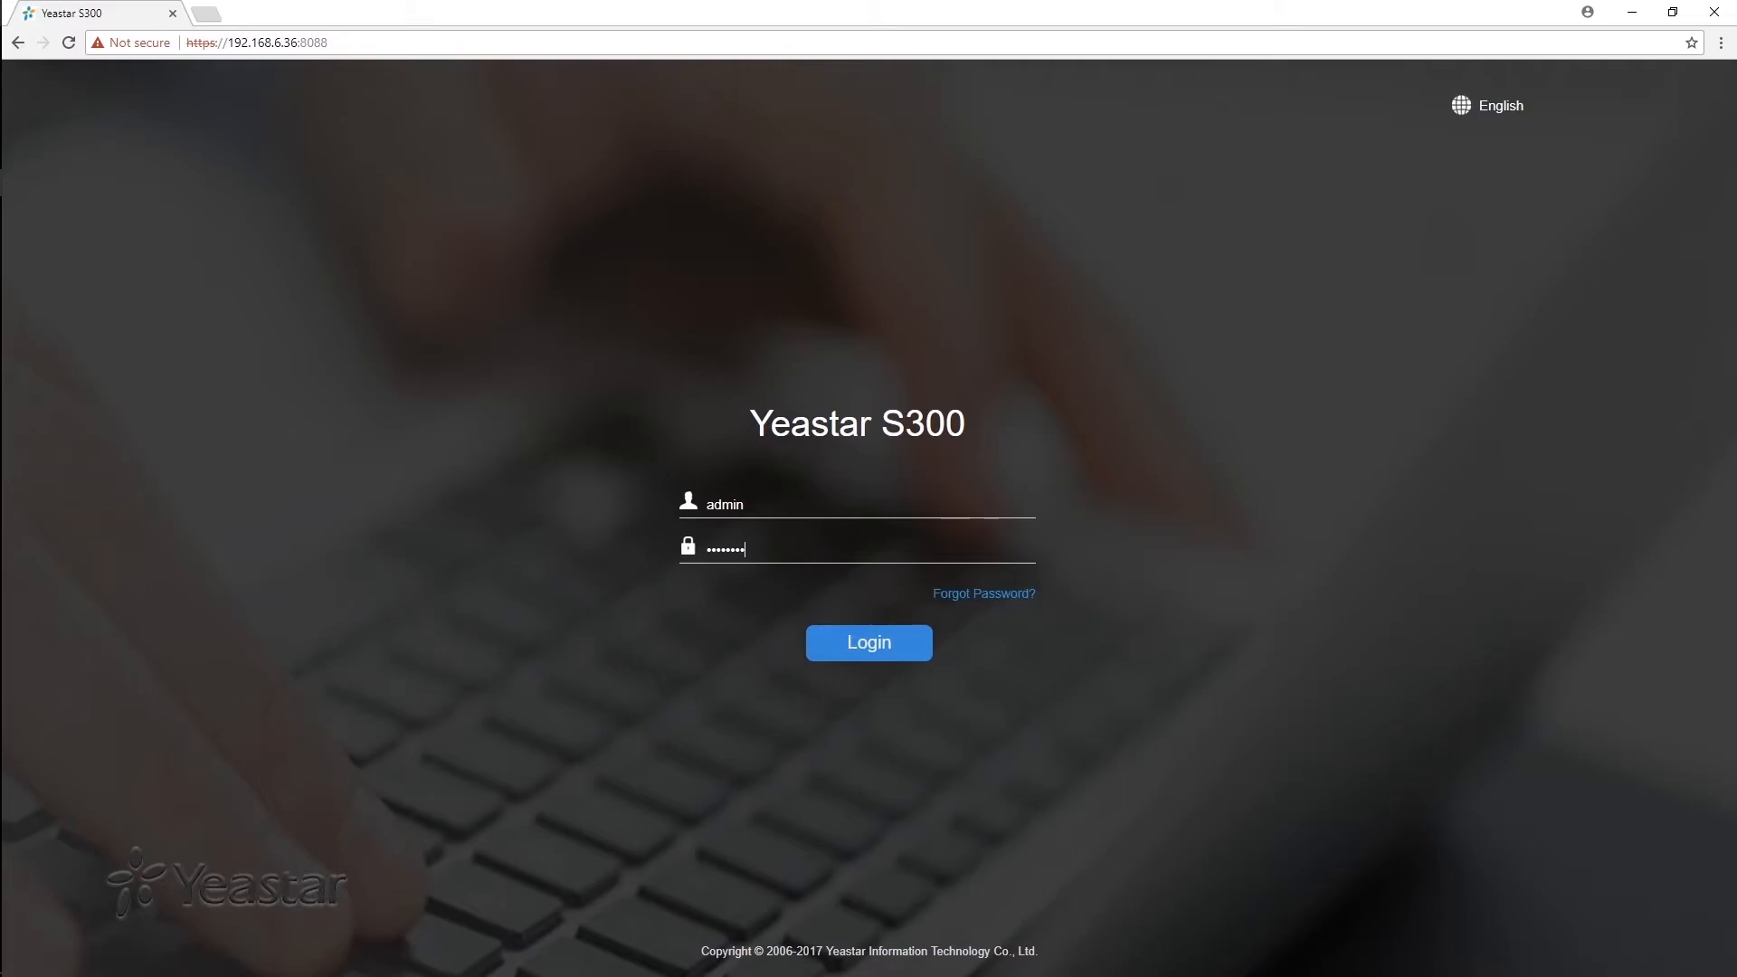
left_click(869, 642)
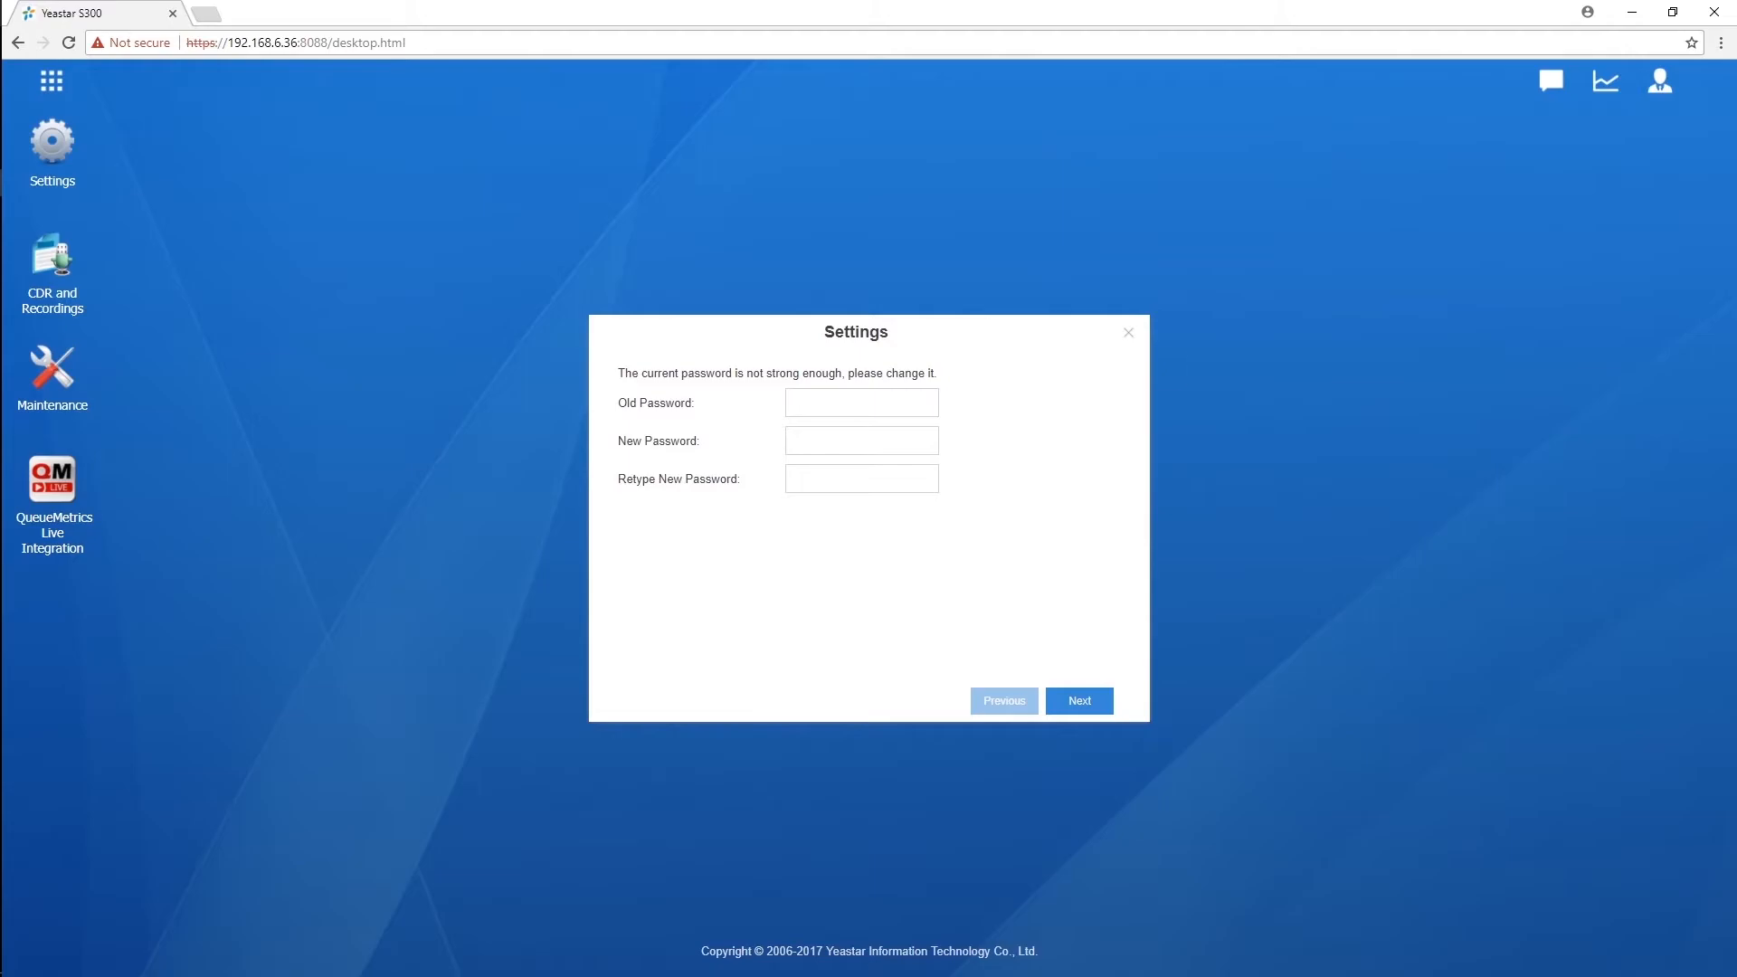
Step: Dismiss the weak-password prompt and start adding a user under Settings > System > User Permission
left_click(1128, 332)
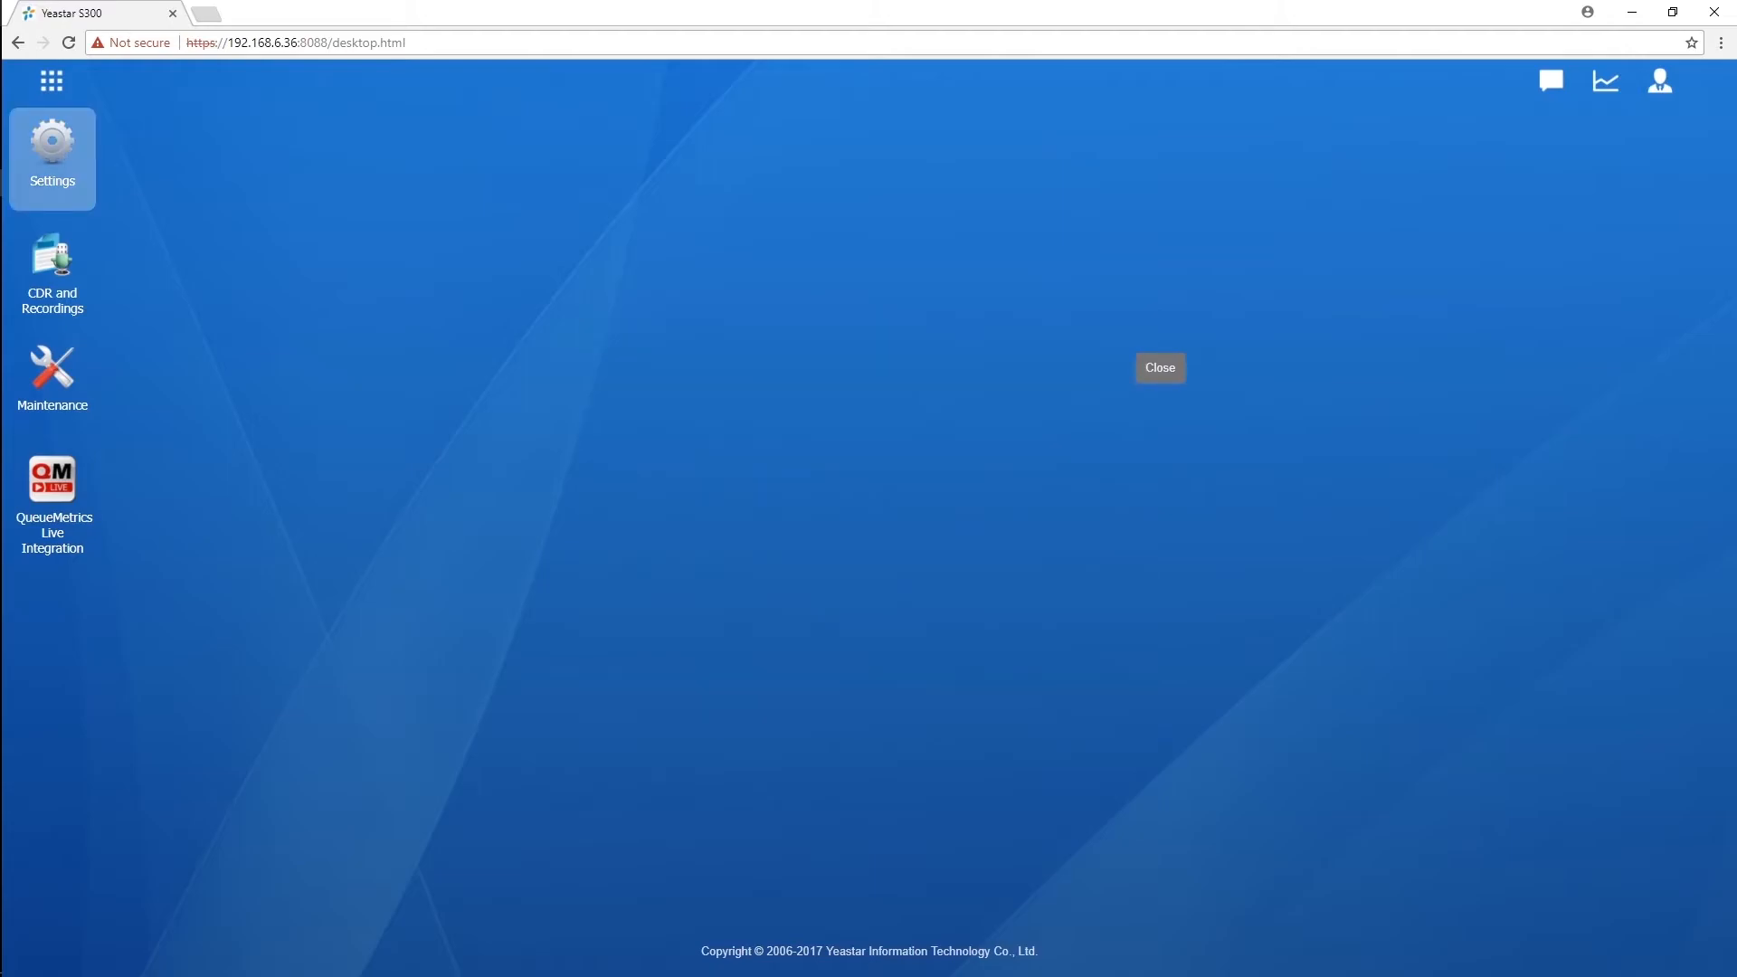
left_click(52, 159)
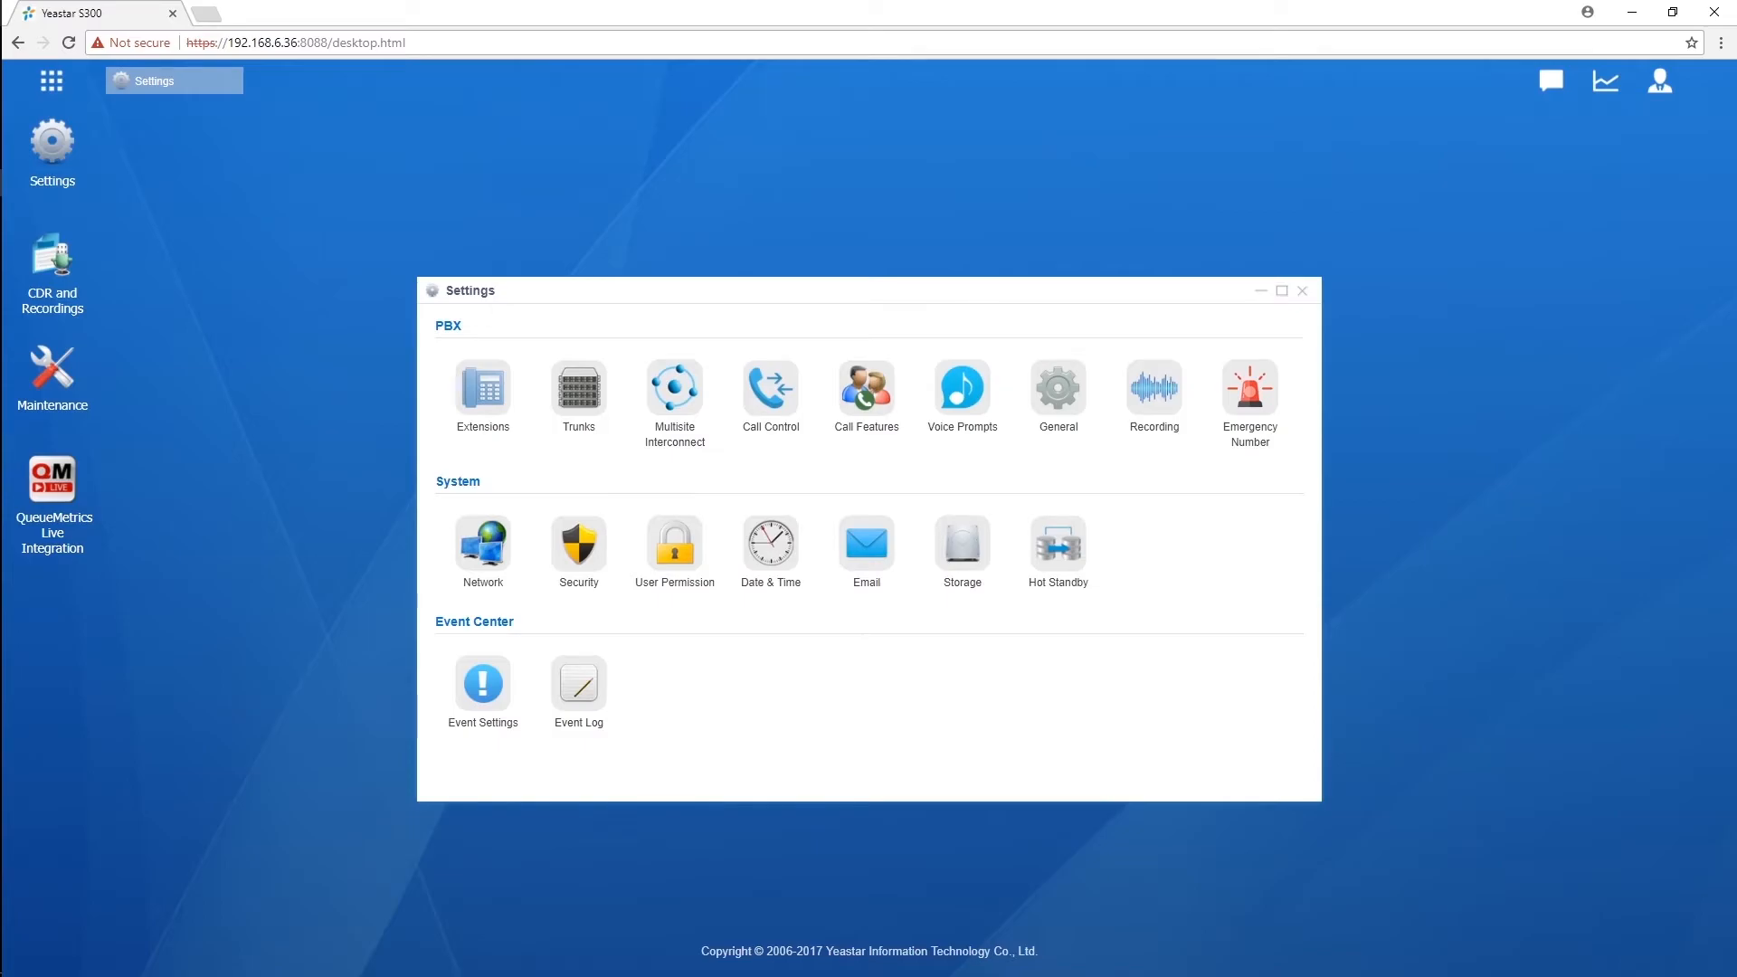
left_click(675, 544)
left_click(609, 362)
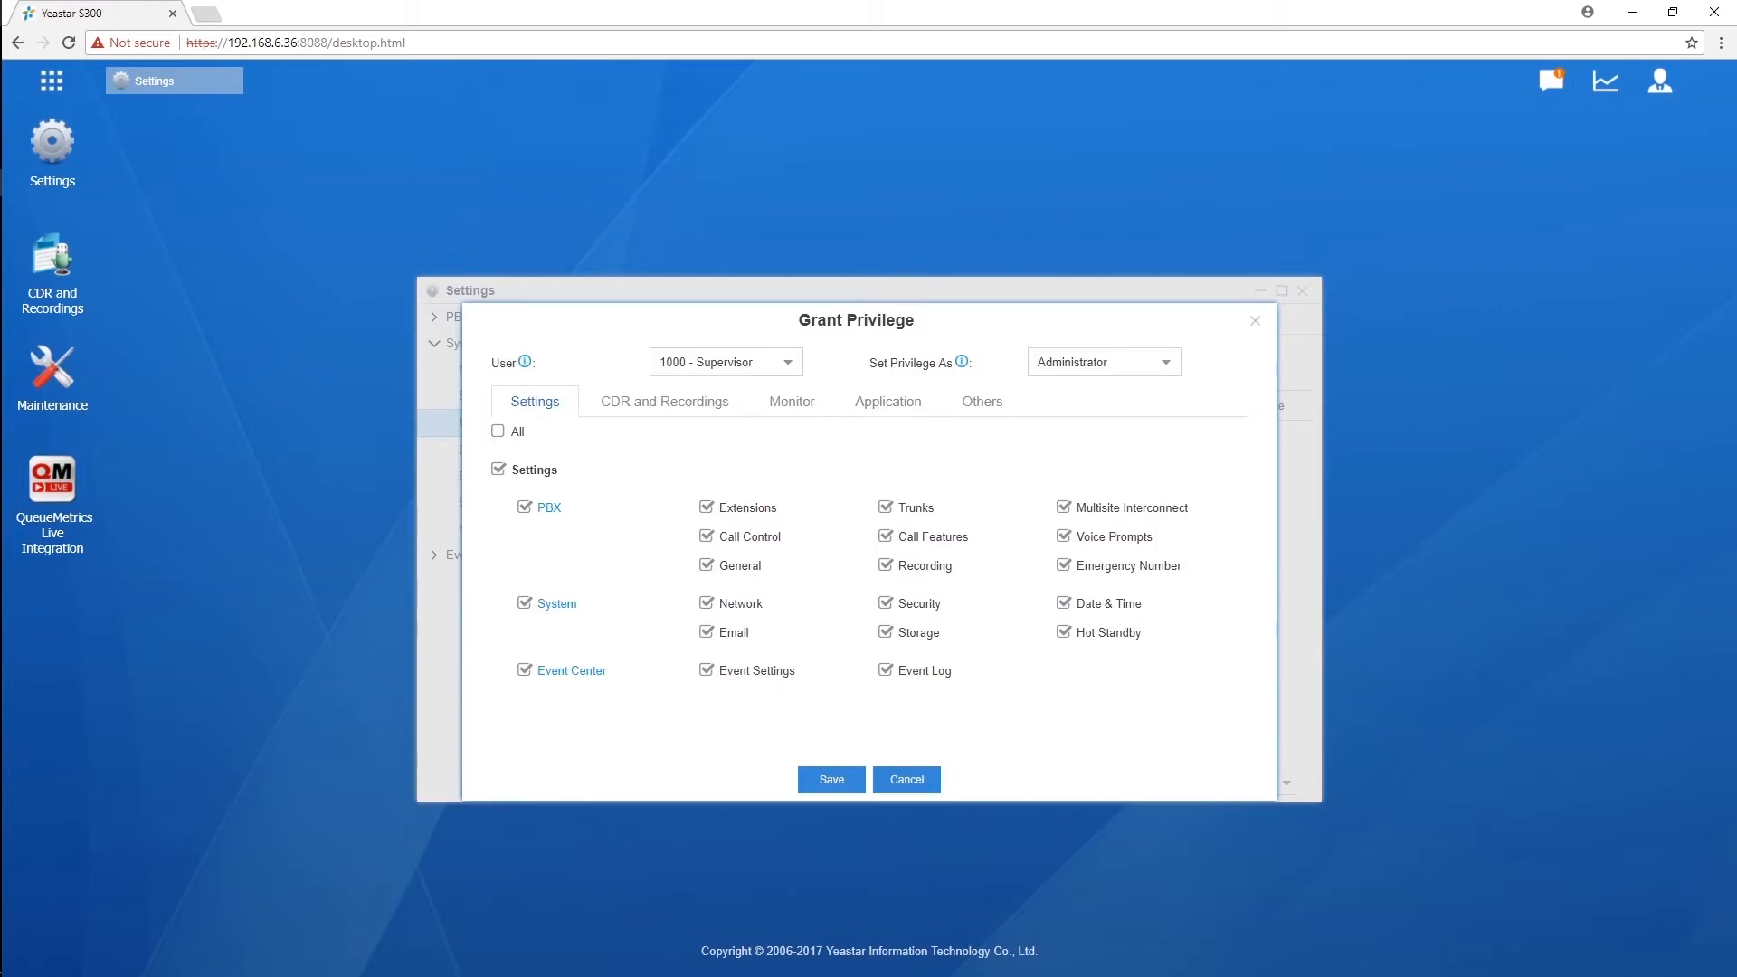
Step: Choose 1001 - HR as the Grant Privilege user and move to the Set Privilege As field
left_click(724, 362)
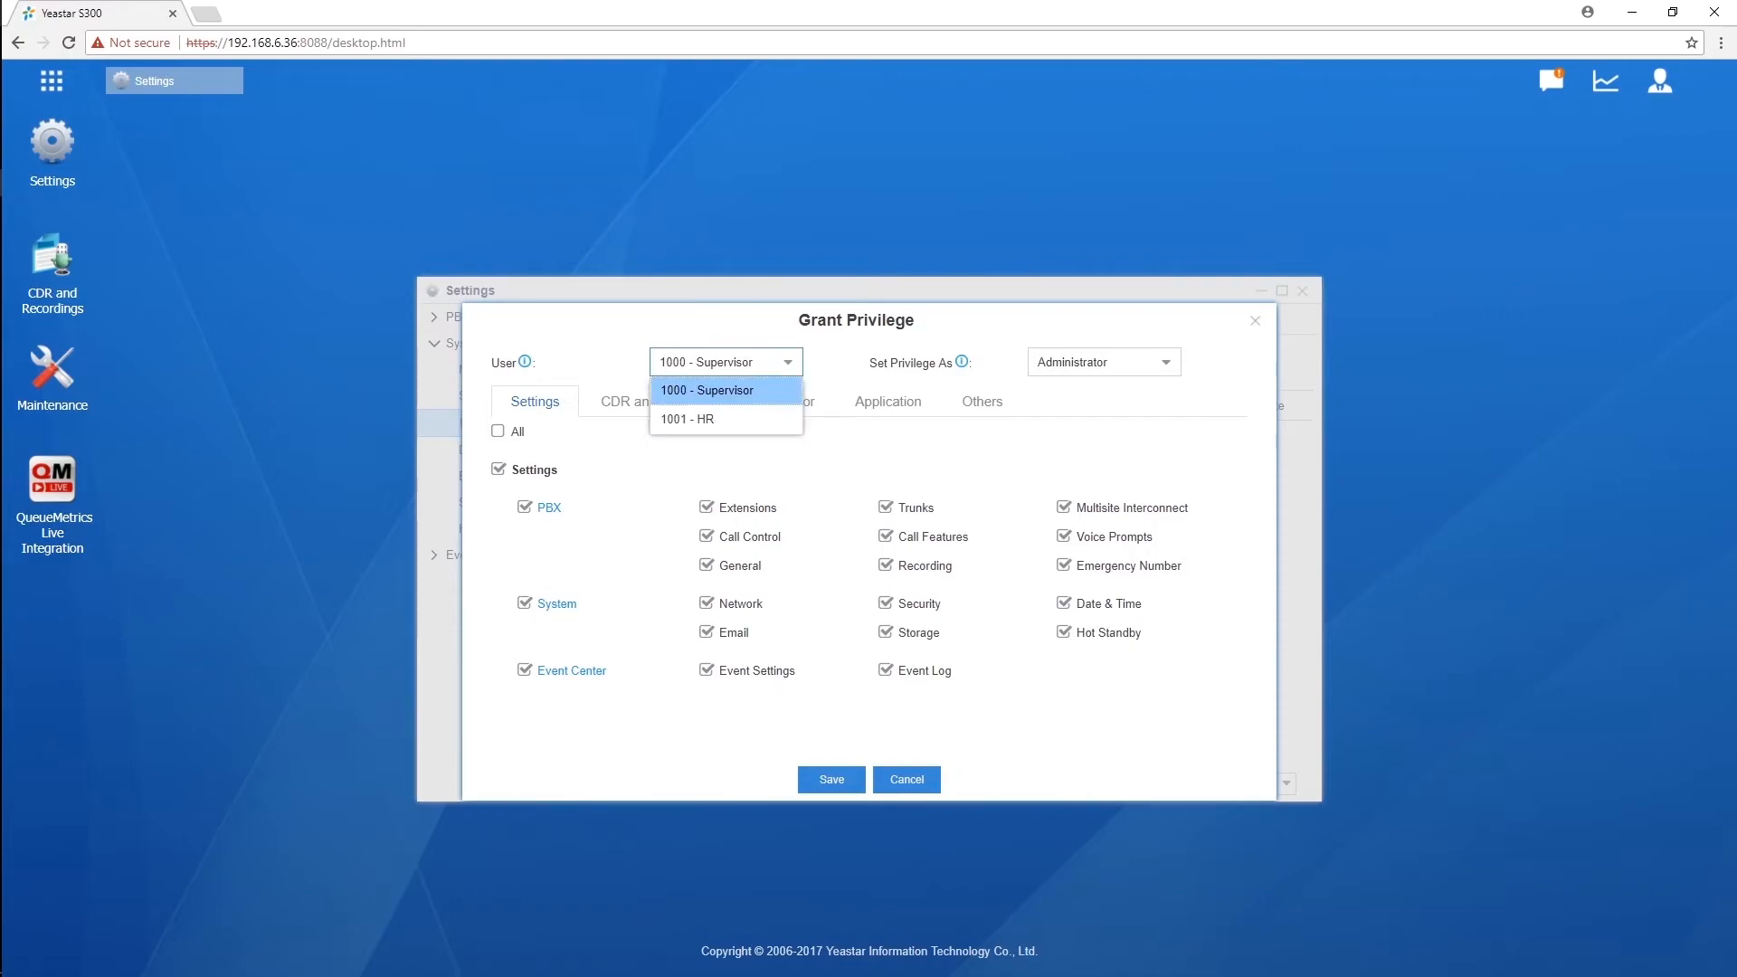
key("Down")
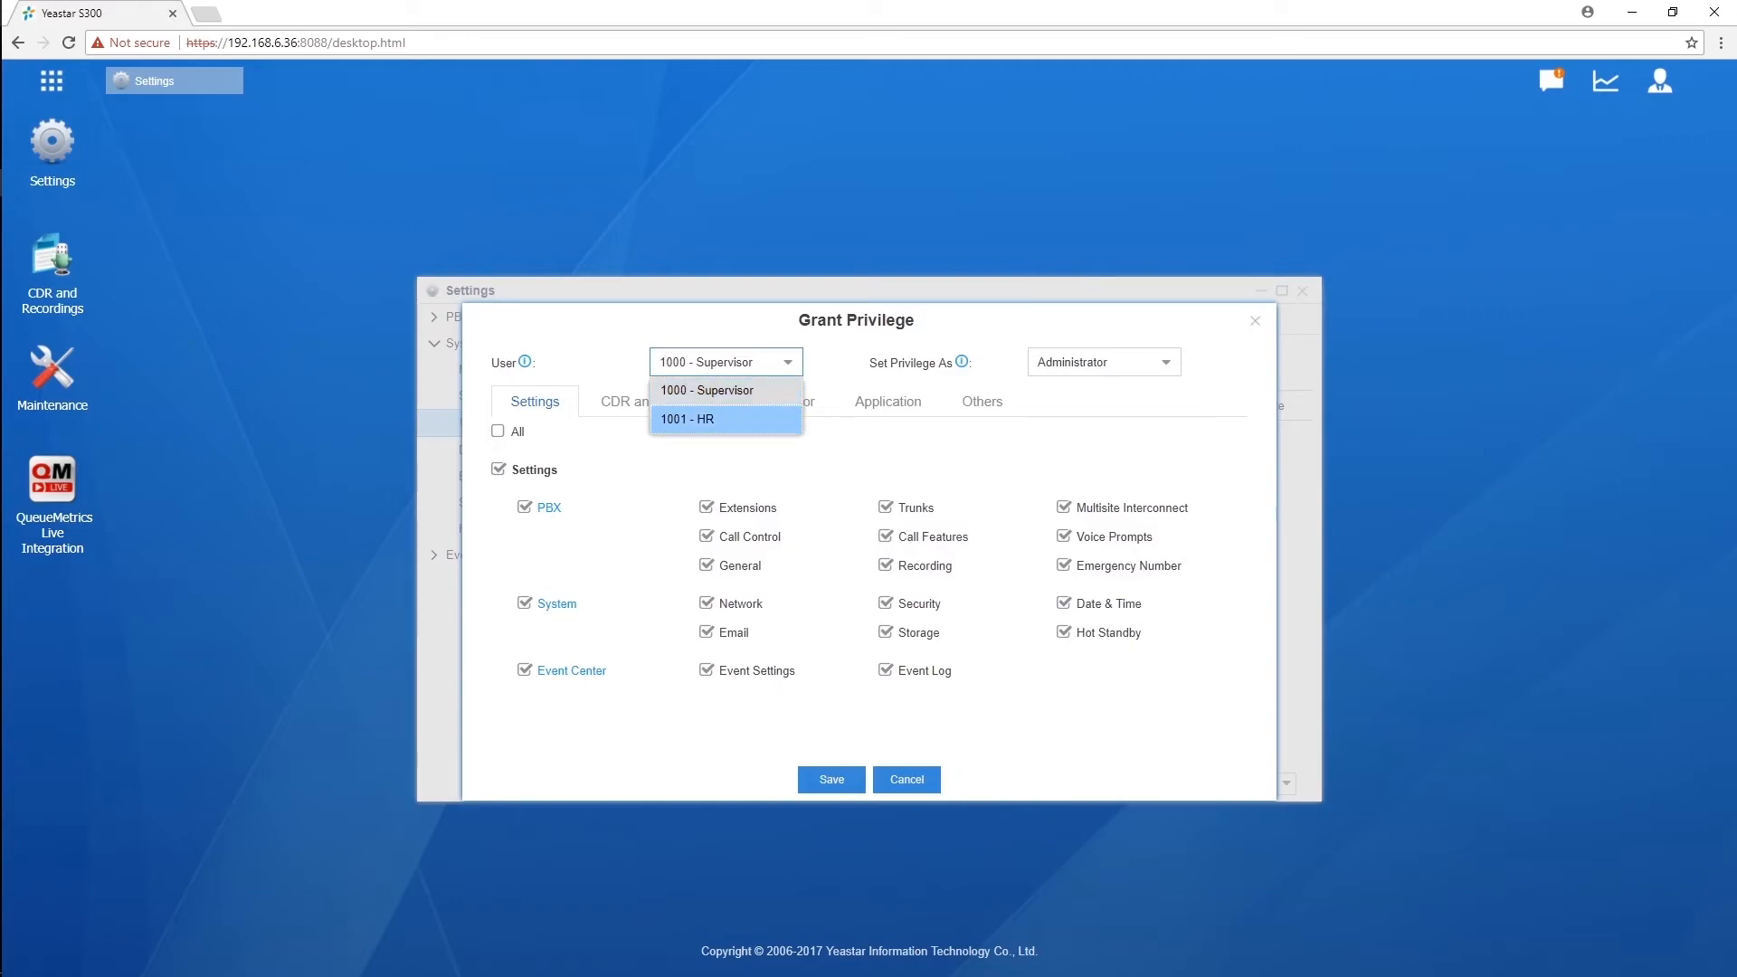
key("Return")
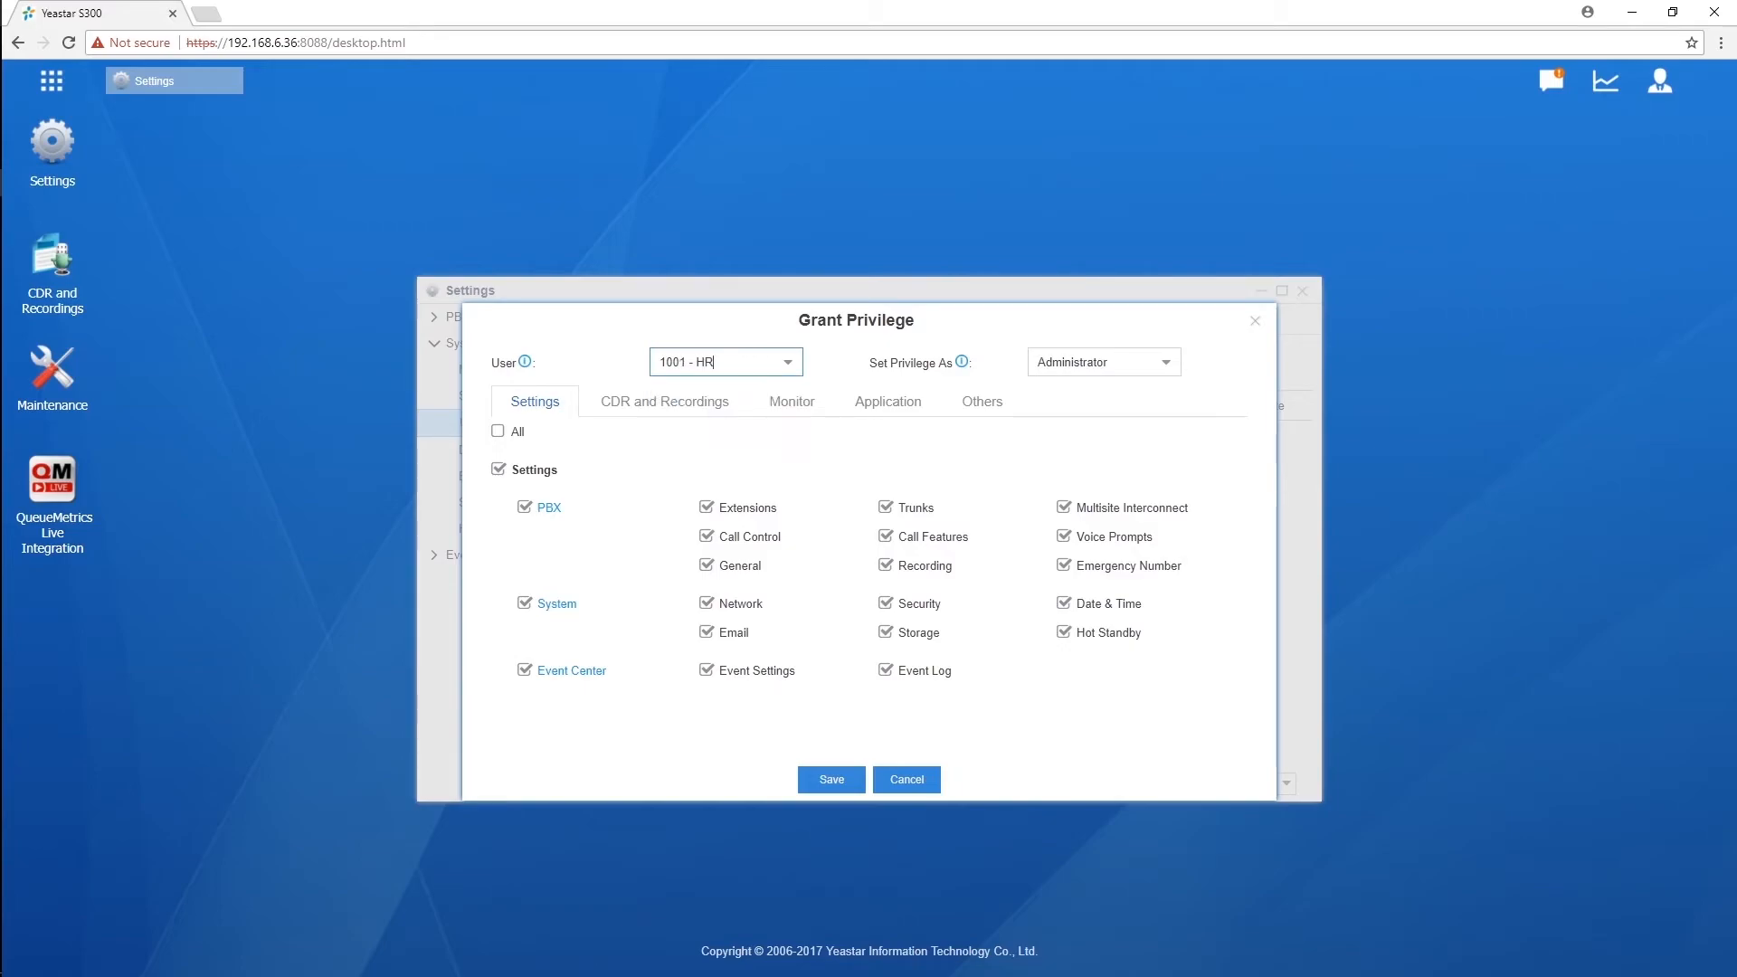
key("Tab")
key("Down")
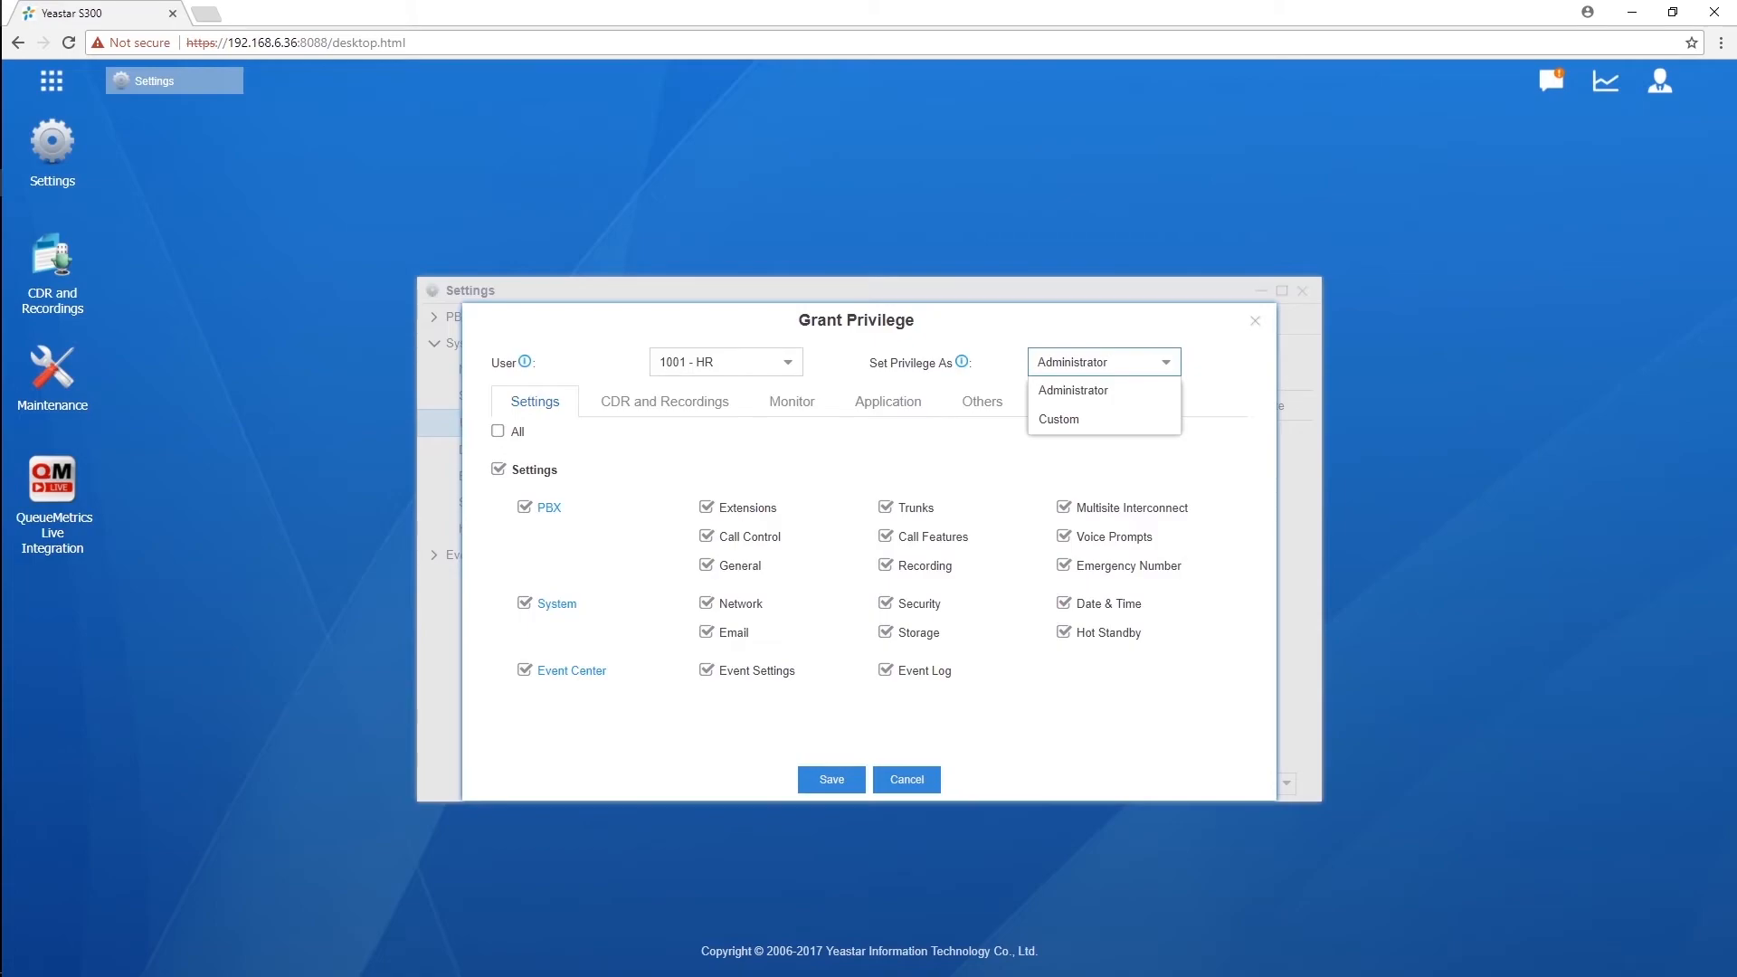
Step: Review the CDR and Recordings, Monitor, Application and Others permission tabs
left_click(665, 400)
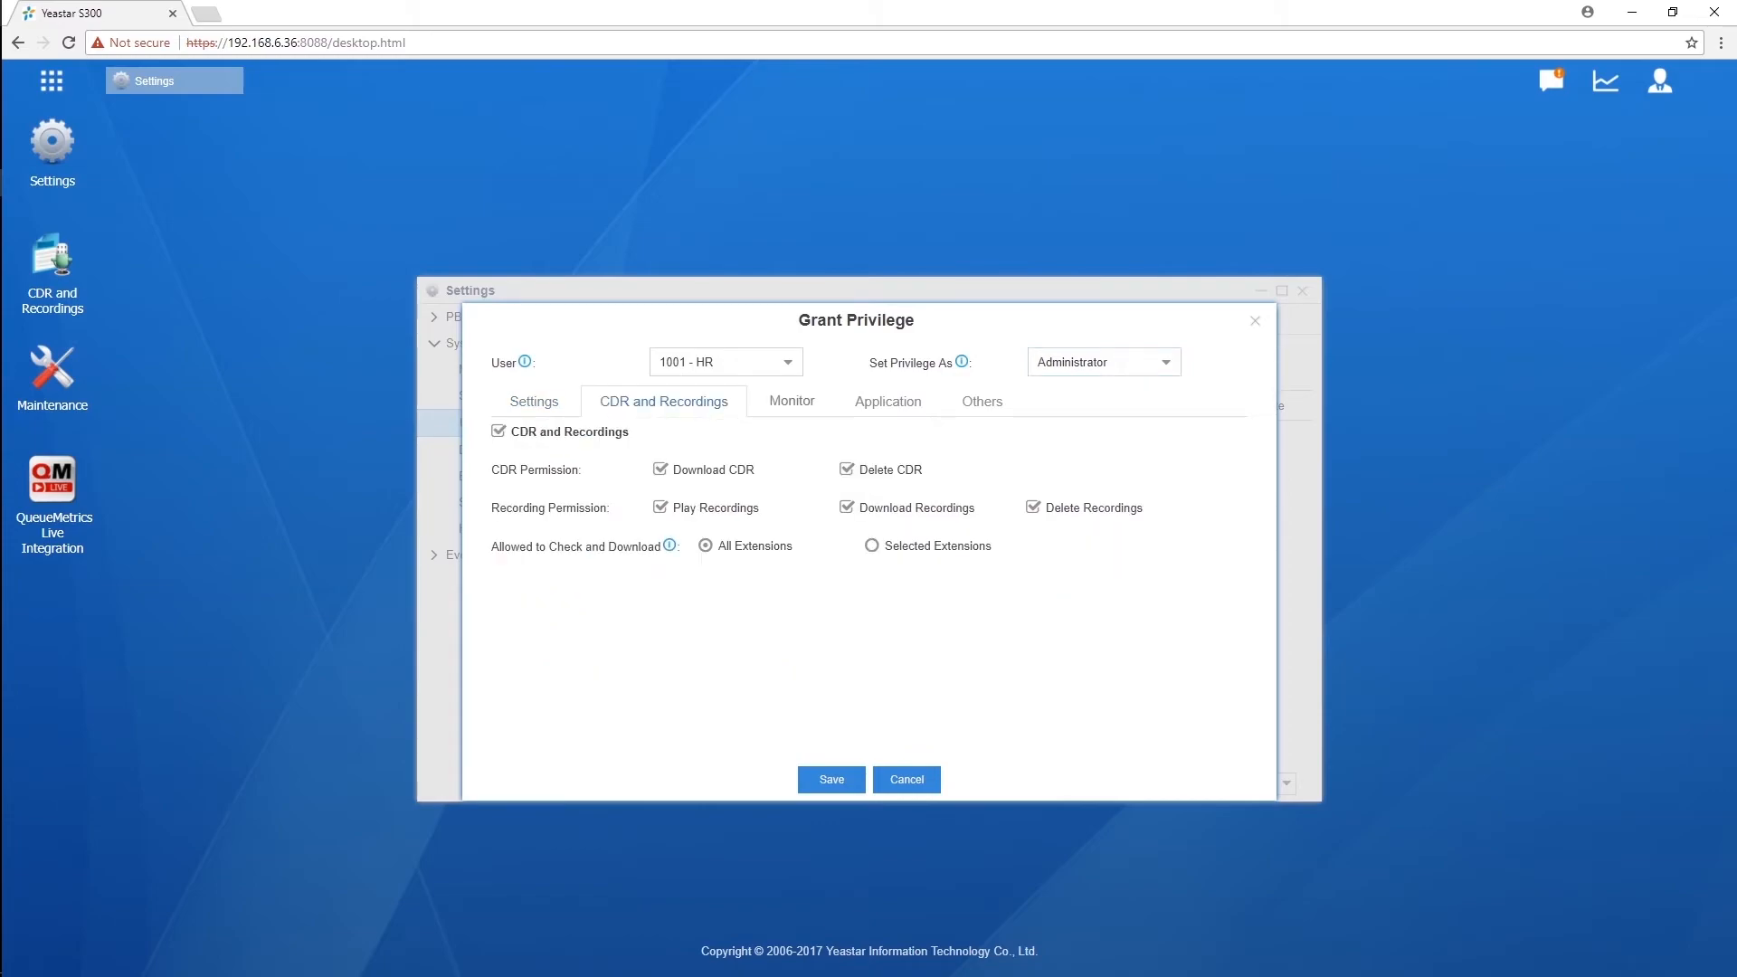
left_click(792, 401)
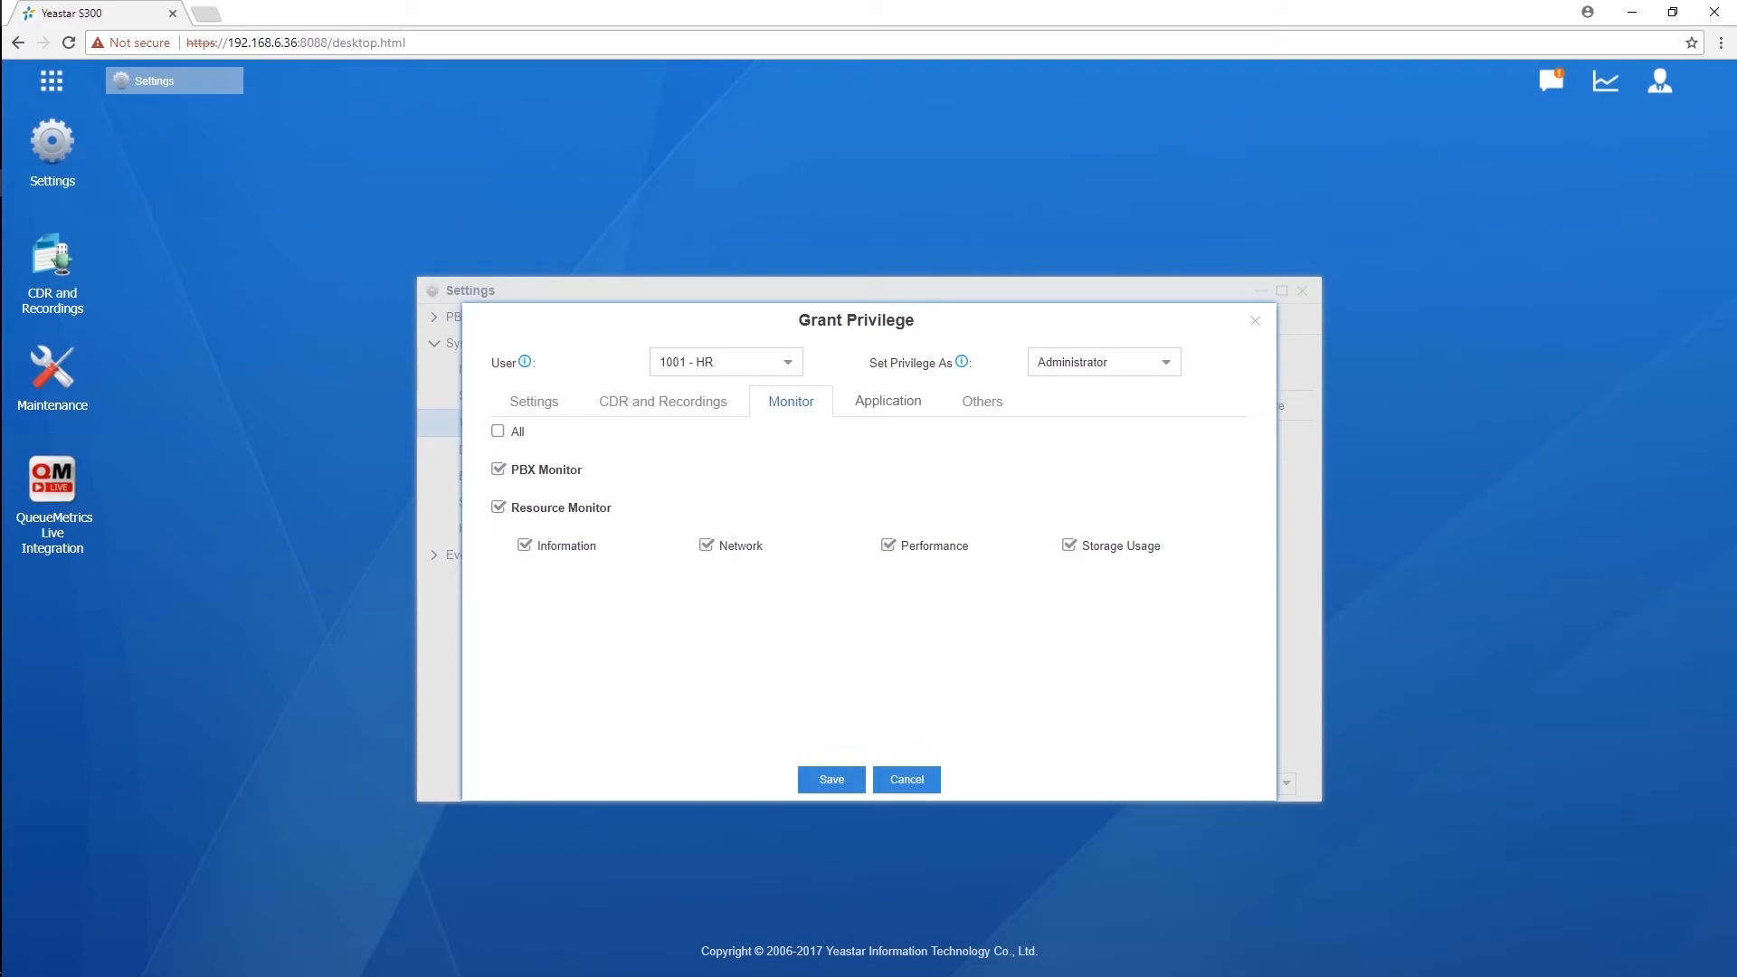
left_click(888, 401)
left_click(981, 400)
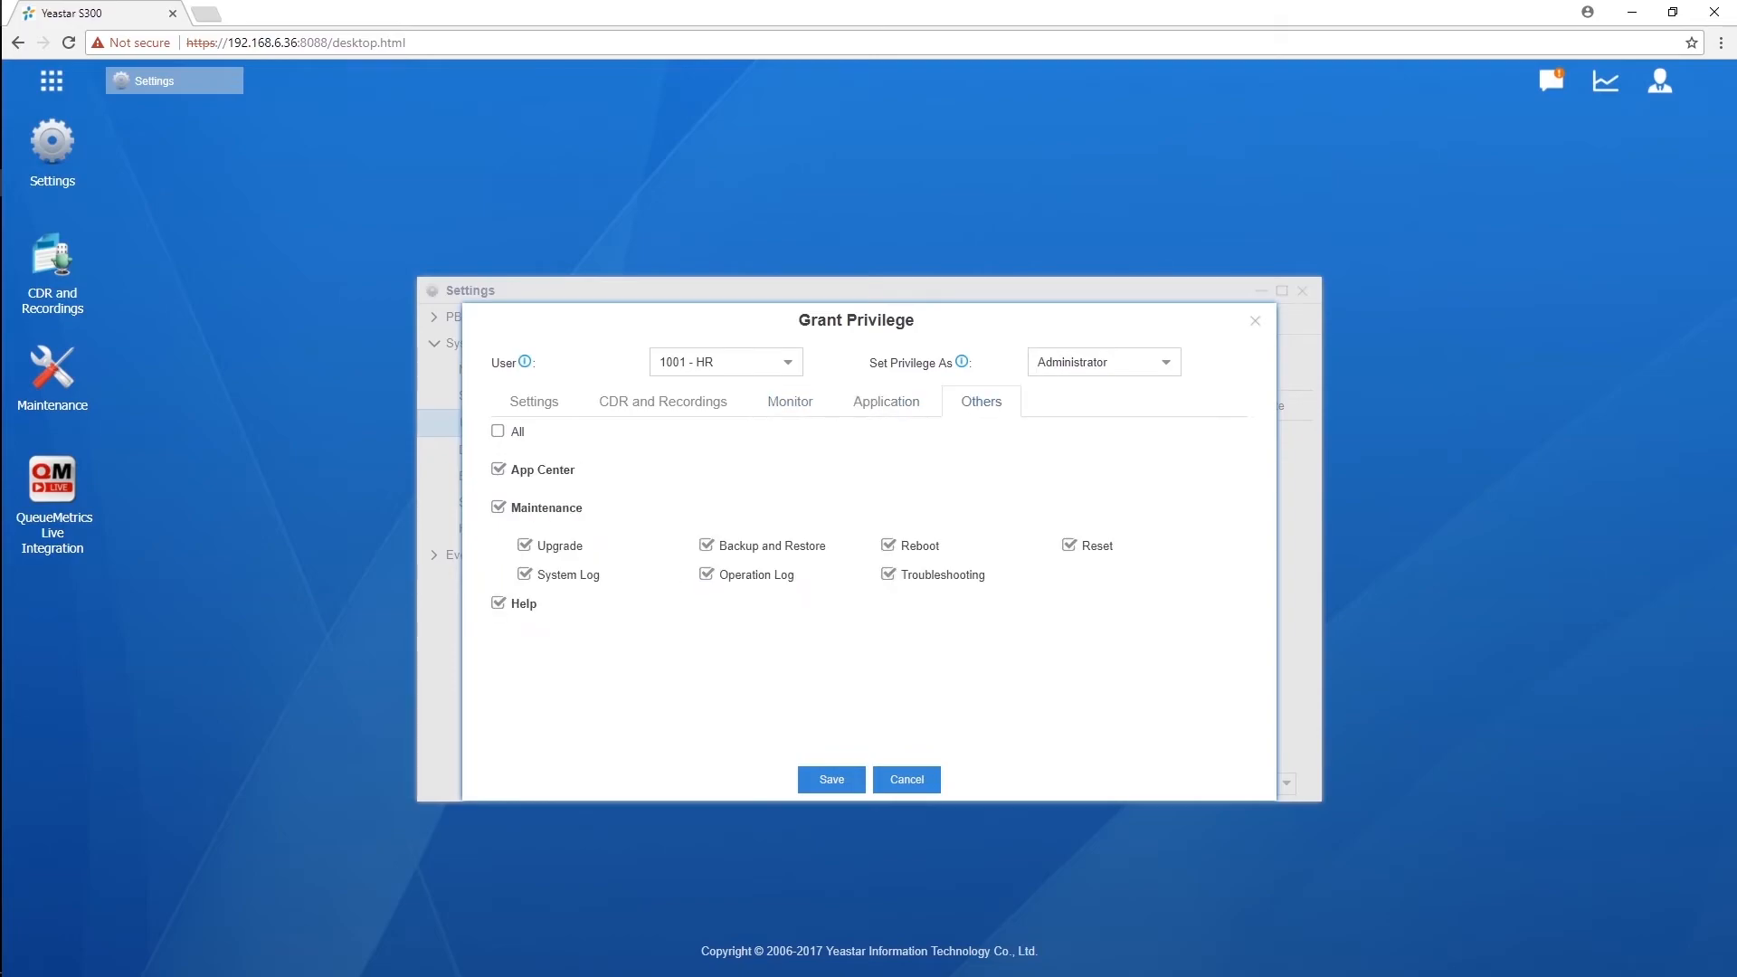
Step: Set HR's privilege role to Custom and return to the Settings permissions
left_click(1165, 362)
left_click(1165, 362)
left_click(1104, 420)
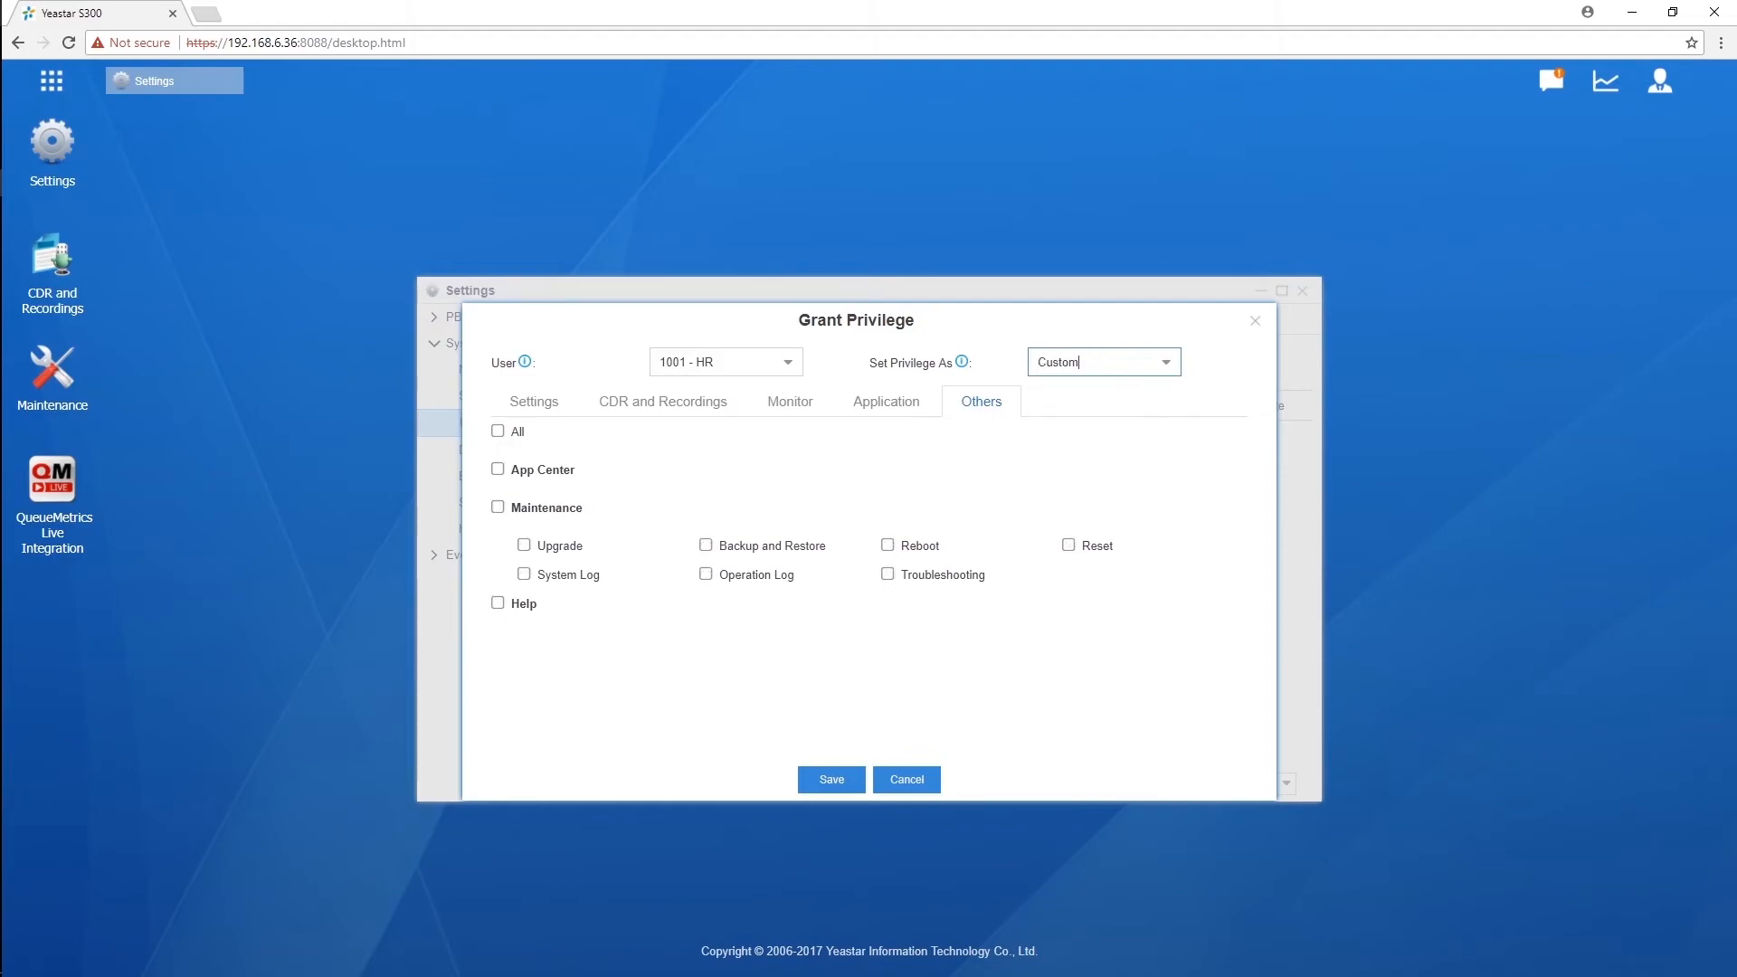
left_click(534, 402)
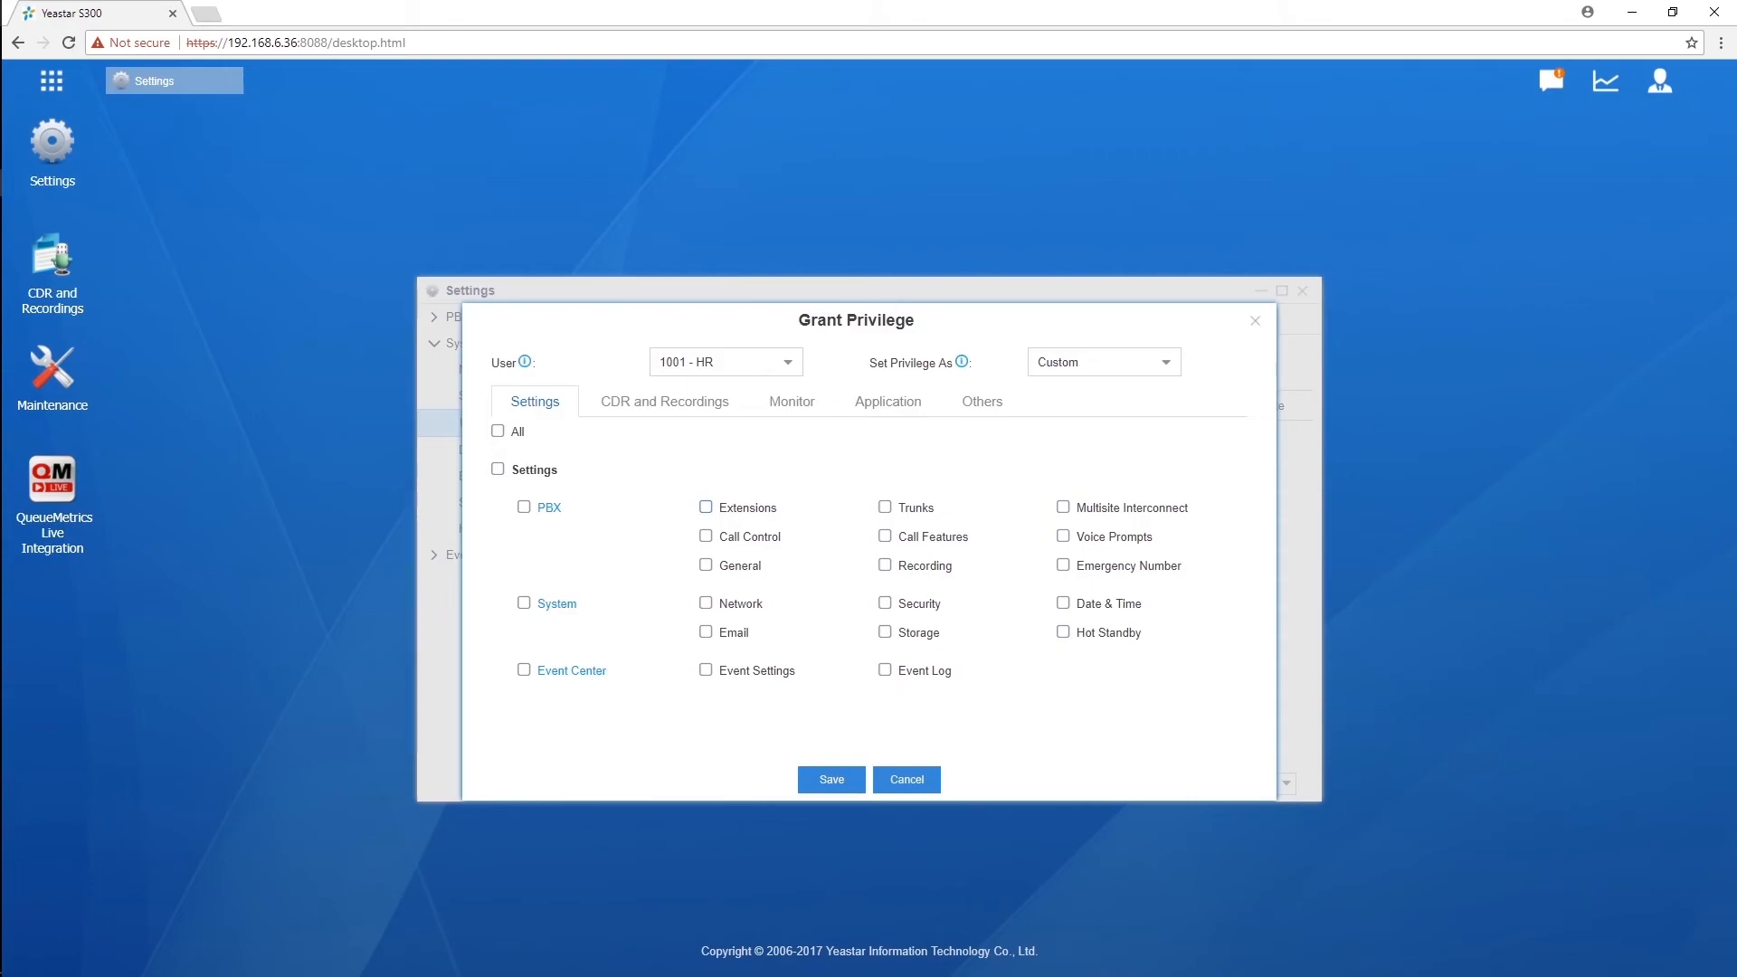
Step: Give HR Extensions and Call Control access, save the permission, and log out
left_click(706, 508)
left_click(706, 537)
left_click(831, 779)
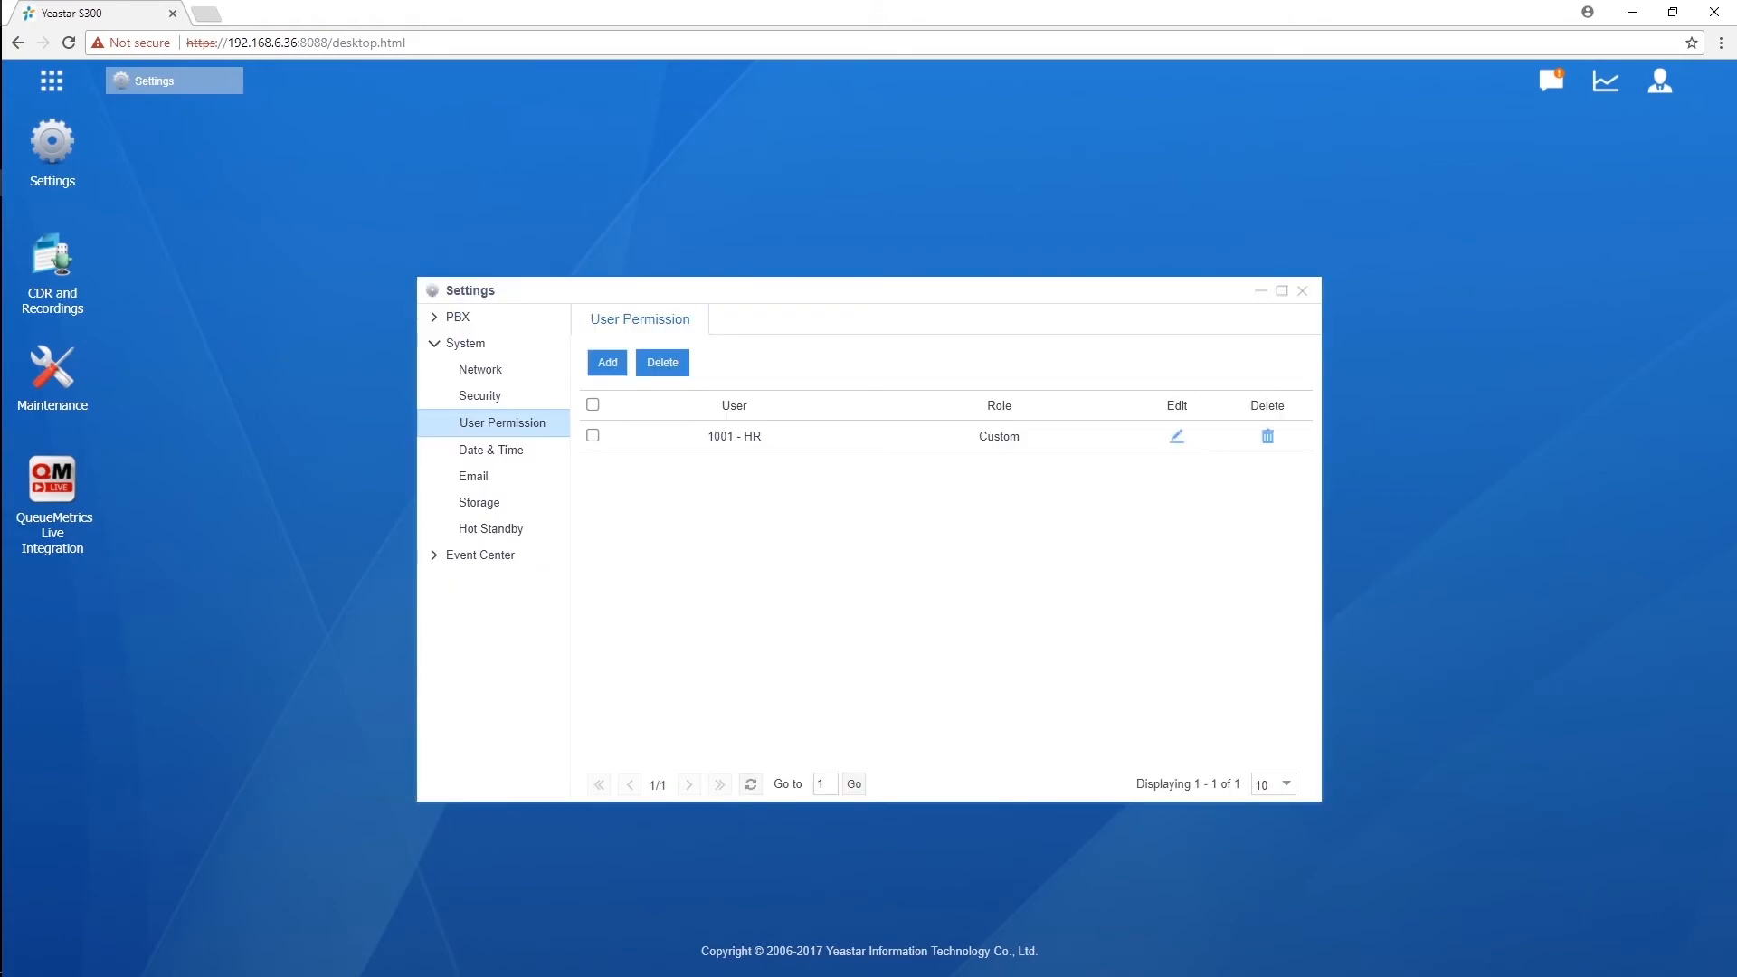
left_click(1659, 80)
left_click(1619, 218)
Step: Confirm logout, sign in as extension 1001 with its password, and open the Me portal
left_click(832, 562)
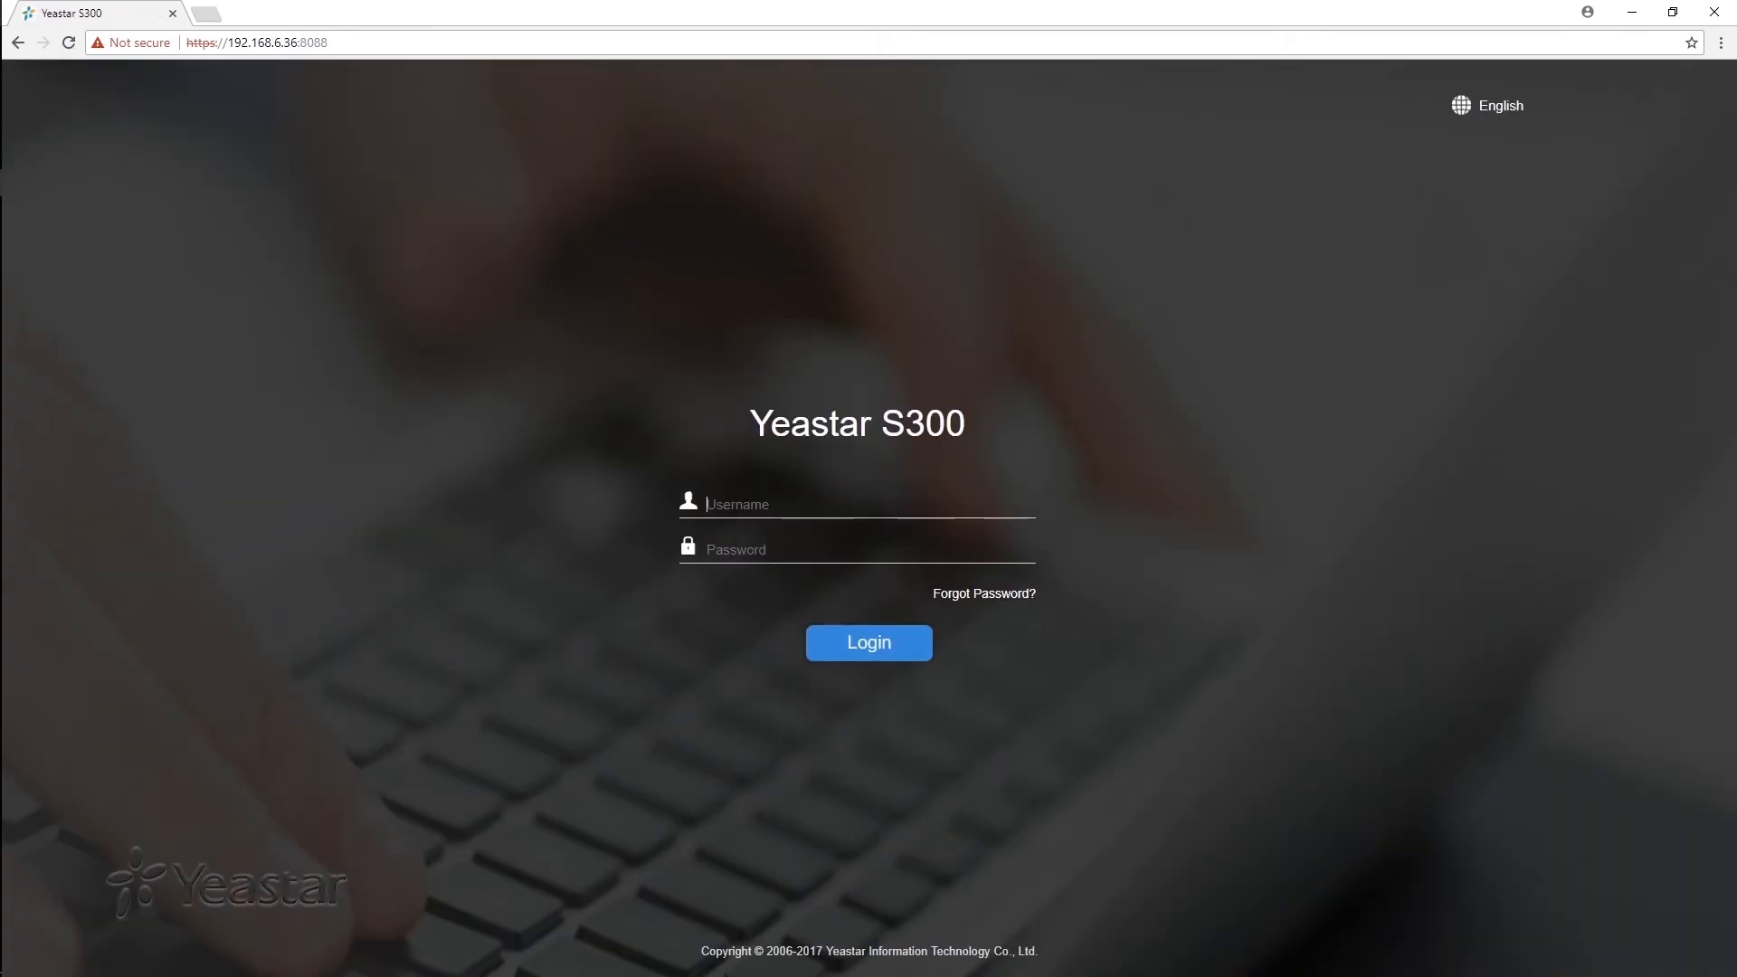
type("001")
type("••••••")
type("••")
key("Return")
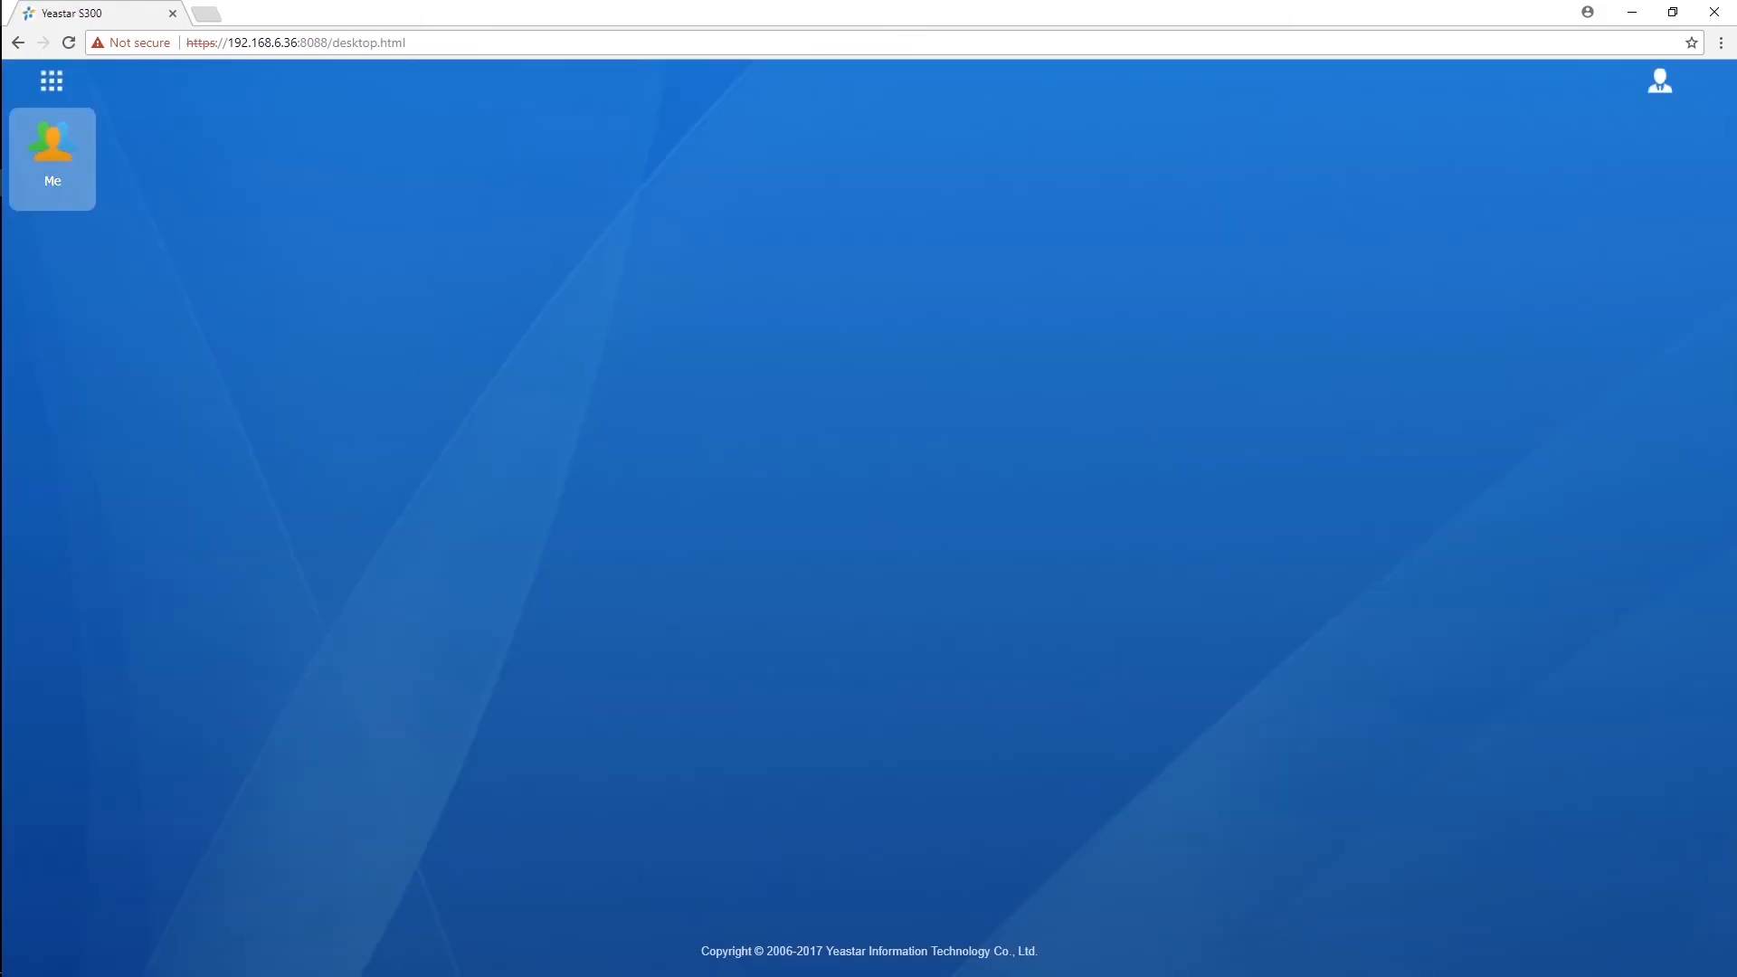
left_click(52, 159)
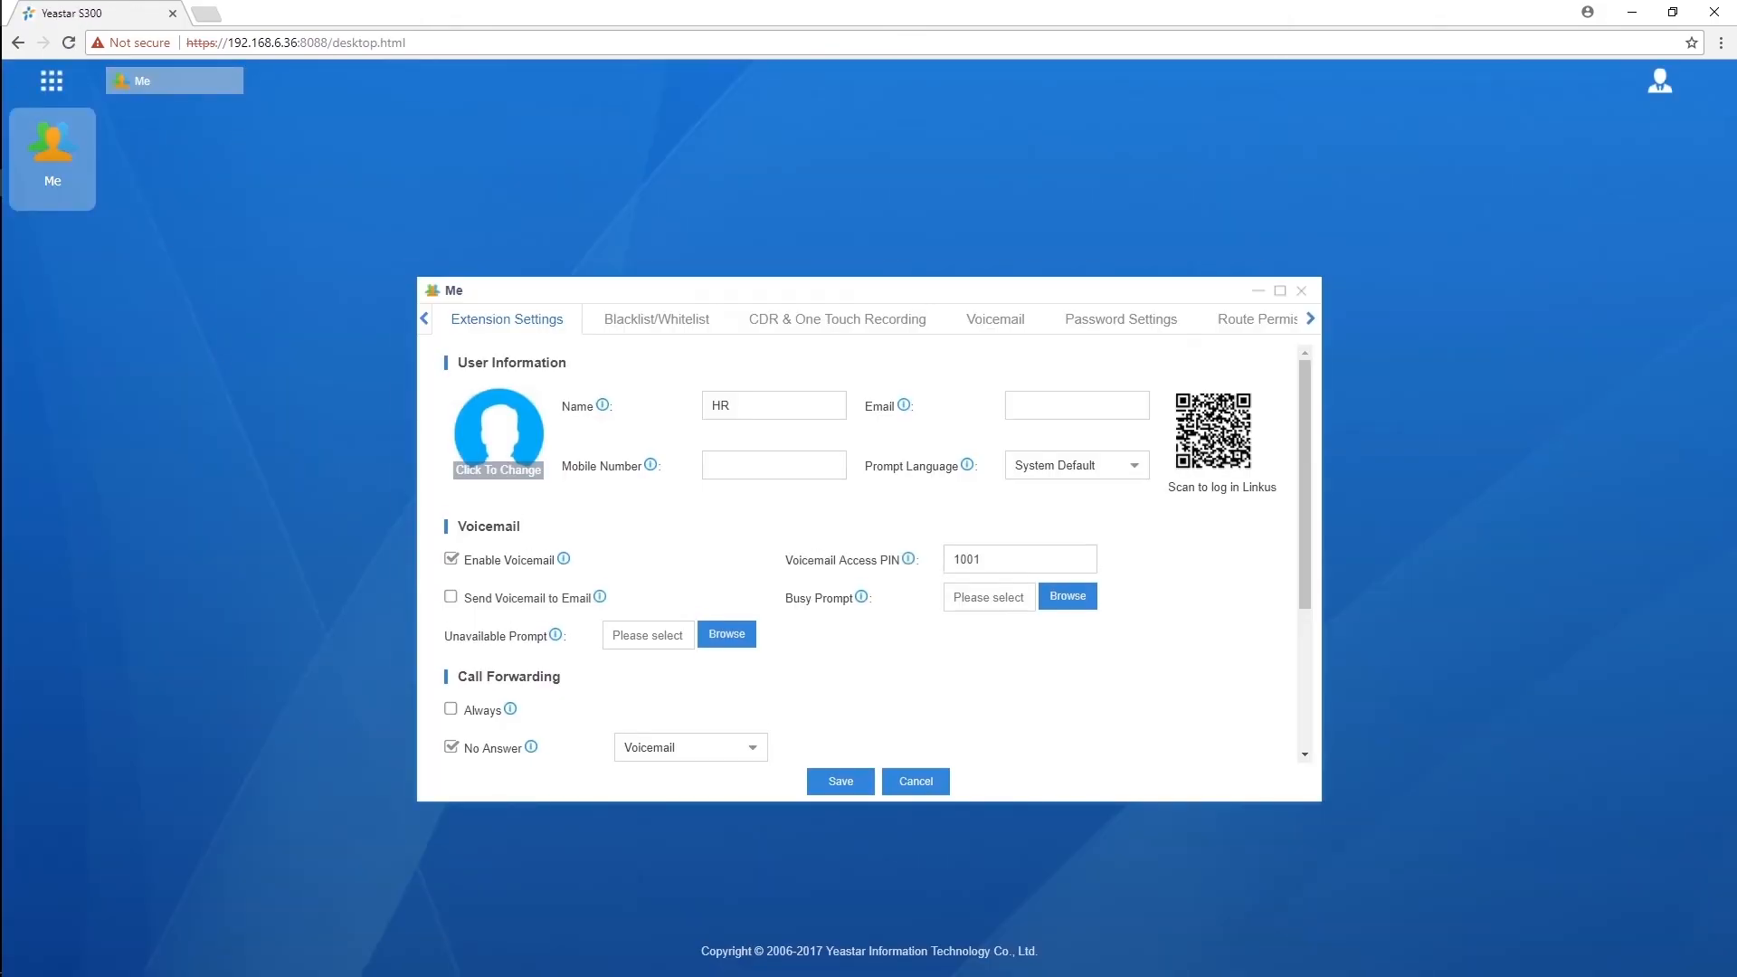